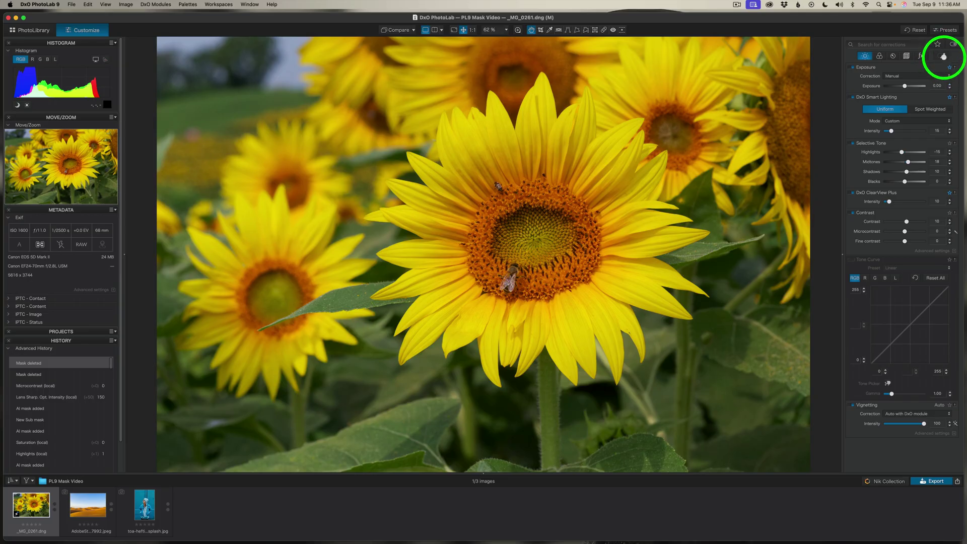
Add a predefined Flowers AI mask to the sunflower photo in the local adjustments
{"action": "left_click", "coordinate": [944, 56]}
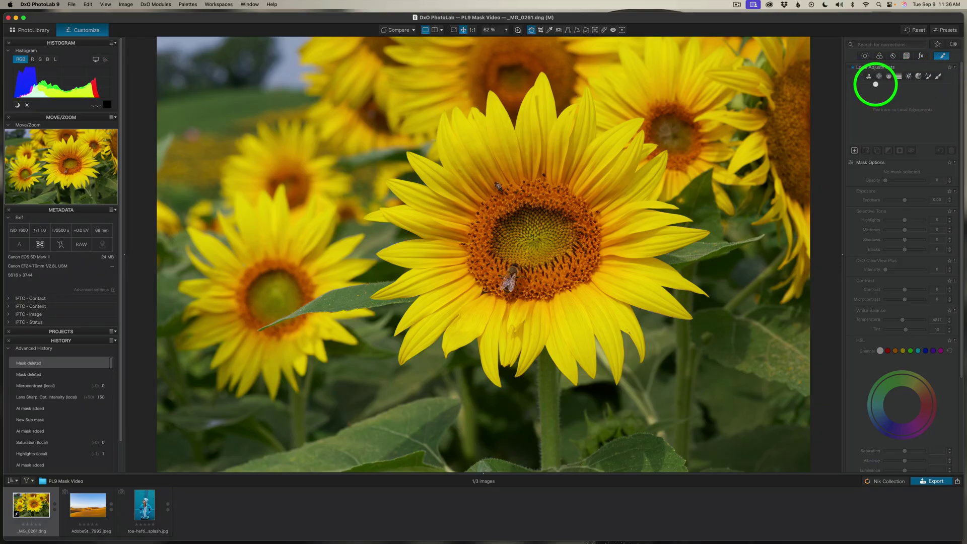
{"action": "left_click", "coordinate": [869, 76]}
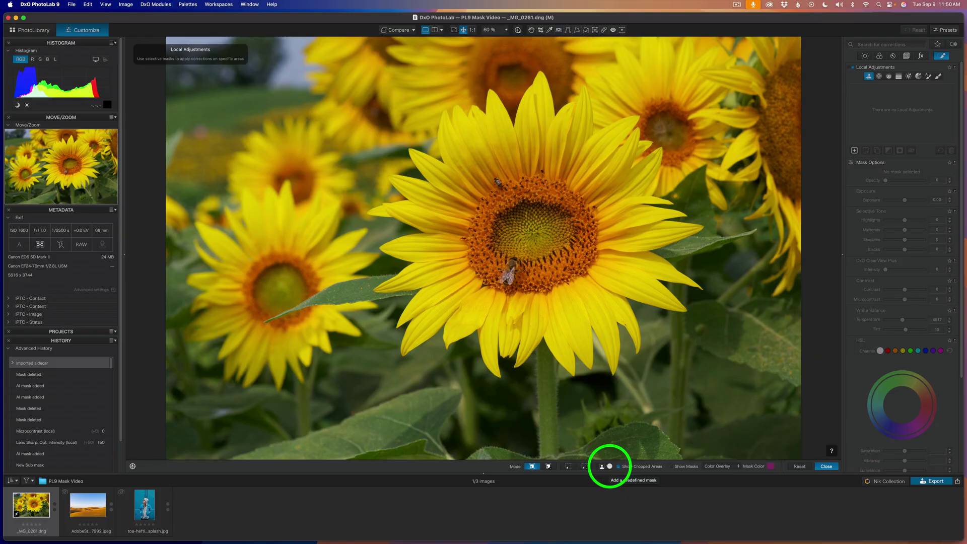
{"action": "left_click", "coordinate": [608, 467]}
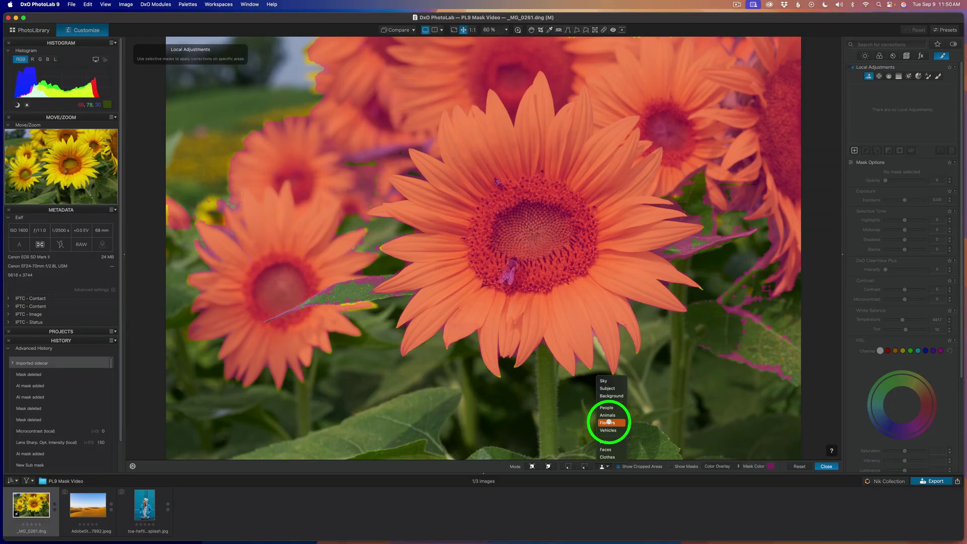
{"action": "left_click", "coordinate": [609, 422]}
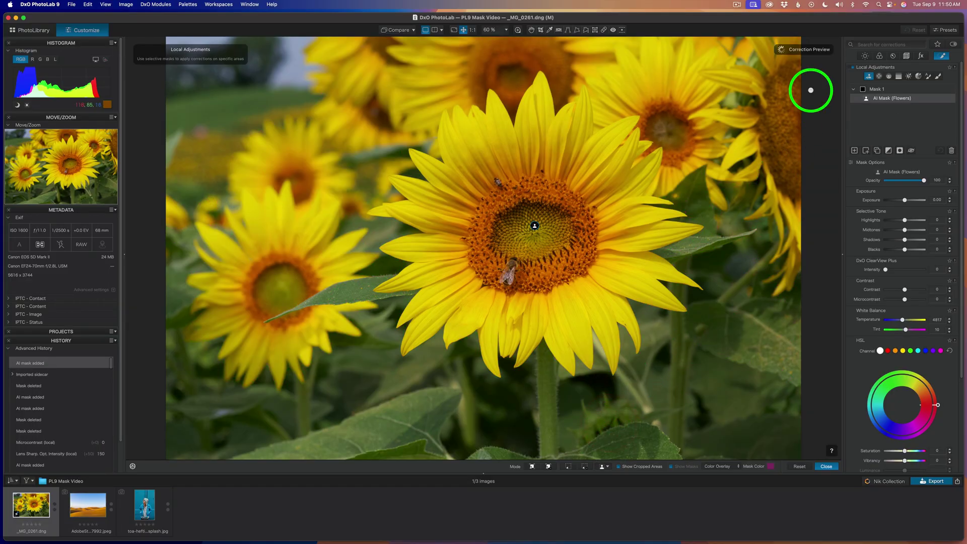
Rename the new parent mask as Flowers
{"action": "left_click", "coordinate": [875, 88]}
{"action": "left_click", "coordinate": [874, 89]}
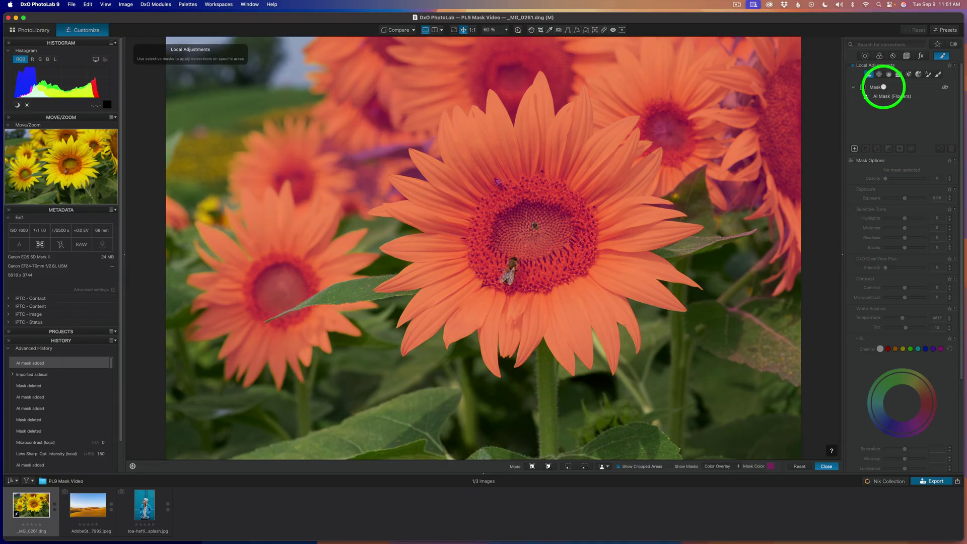
{"action": "double_click", "coordinate": [883, 88]}
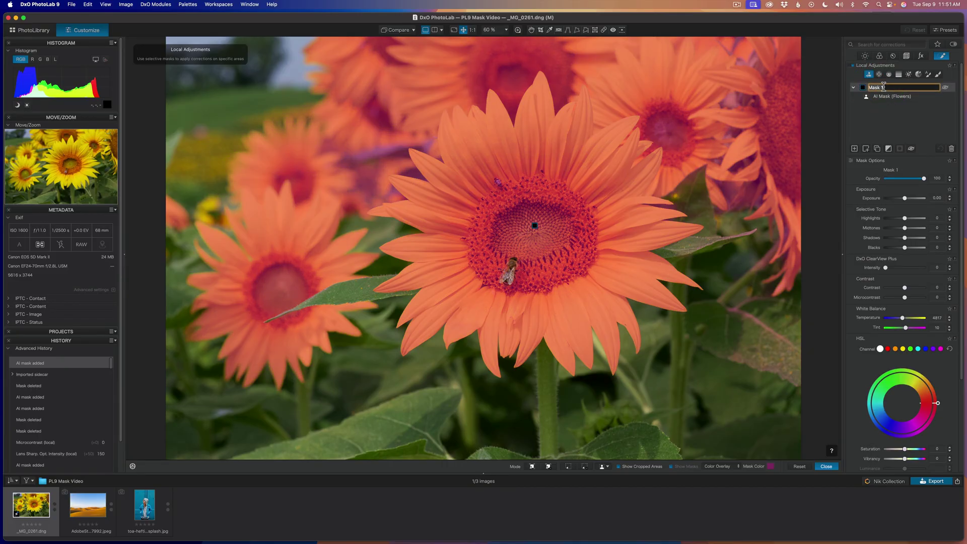
{"action": "type", "text": "Flowers"}
{"action": "key", "text": "Return"}
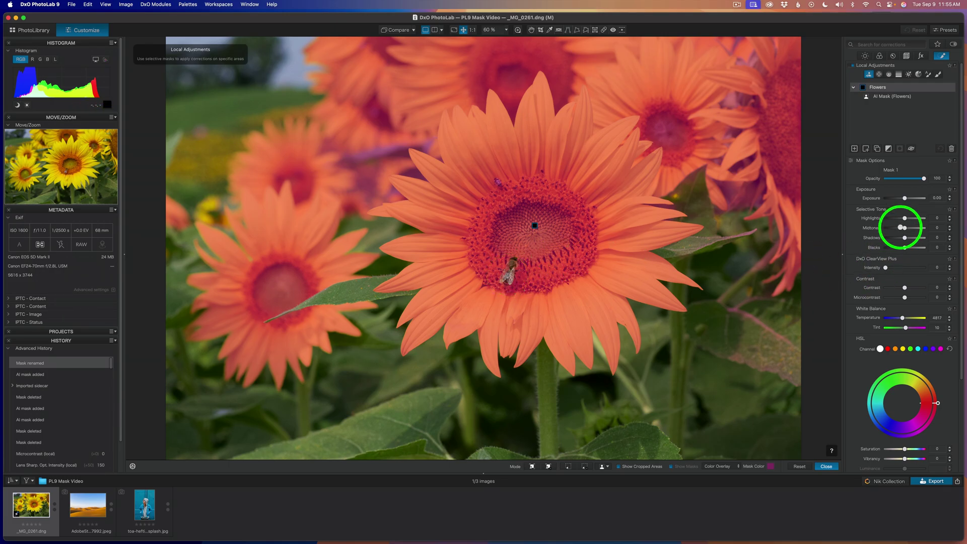
Set the Flowers mask's Highlights to 22 and its Saturation to 19
{"action": "scroll", "coordinate": [909, 217], "scroll_direction": "down", "scroll_amount": 3}
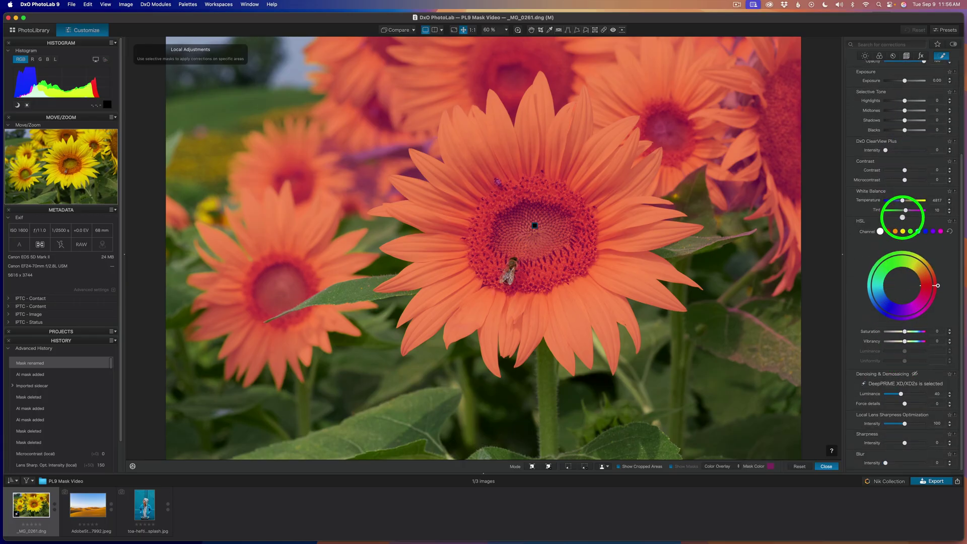
{"action": "scroll", "coordinate": [902, 196], "scroll_direction": "down", "scroll_amount": 1}
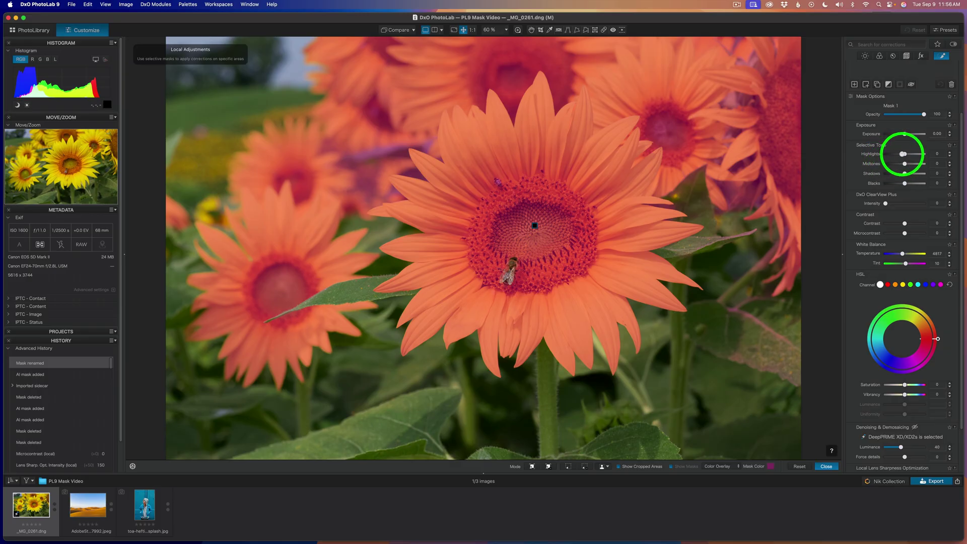
{"action": "left_click_drag", "start_coordinate": [905, 154], "coordinate": [909, 153]}
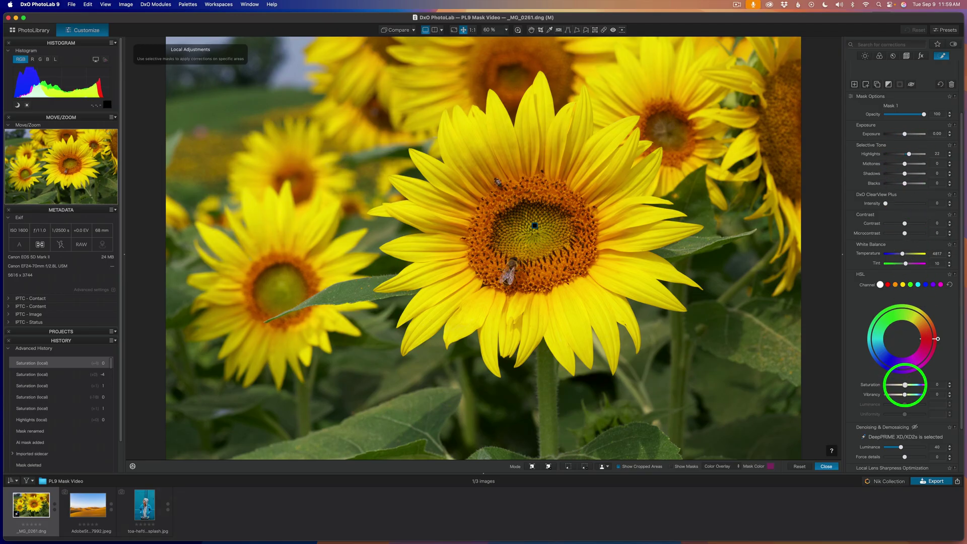
{"action": "mouse_move", "coordinate": [906, 385]}
{"action": "left_mouse_down"}
{"action": "mouse_move", "coordinate": [931, 386]}
{"action": "mouse_move", "coordinate": [908, 385]}
{"action": "left_mouse_up"}
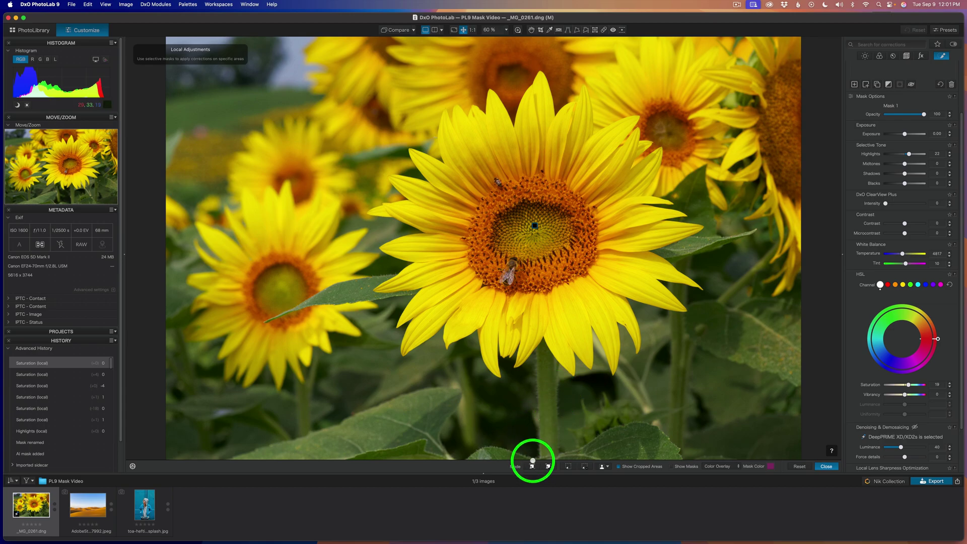
Create a separate AI mask by selecting the central disc of the main sunflower
{"action": "left_click", "coordinate": [532, 466]}
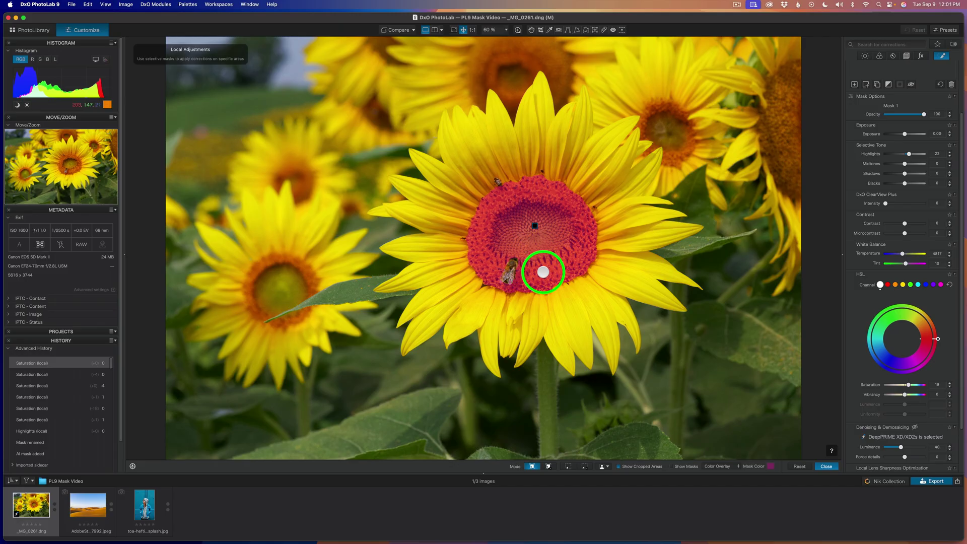
{"action": "left_click", "coordinate": [543, 272]}
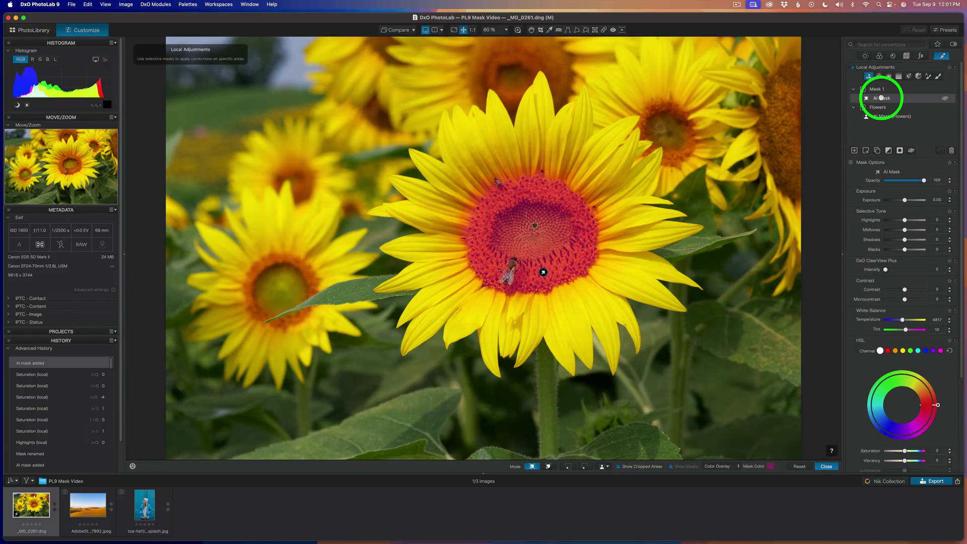
{"action": "left_click", "coordinate": [515, 261]}
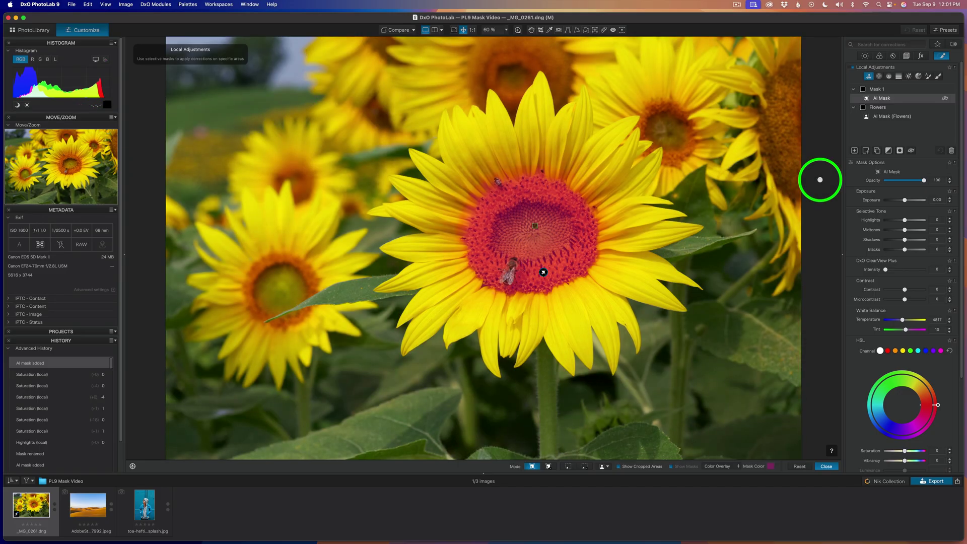
Add the bee on the flower's centre to Mask 1 as an AI sub mask and set Microcontrast to 55
{"action": "left_click", "coordinate": [867, 150]}
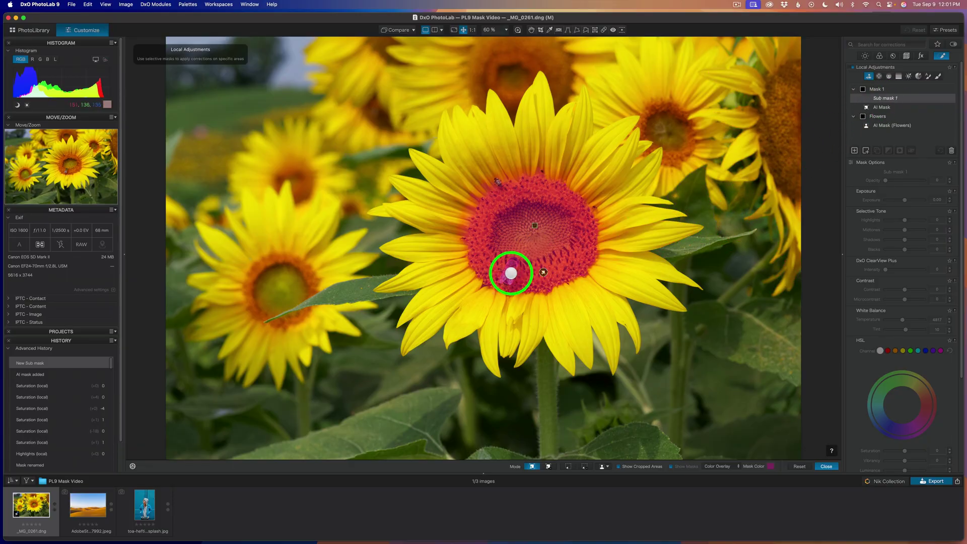
{"action": "left_click", "coordinate": [511, 273]}
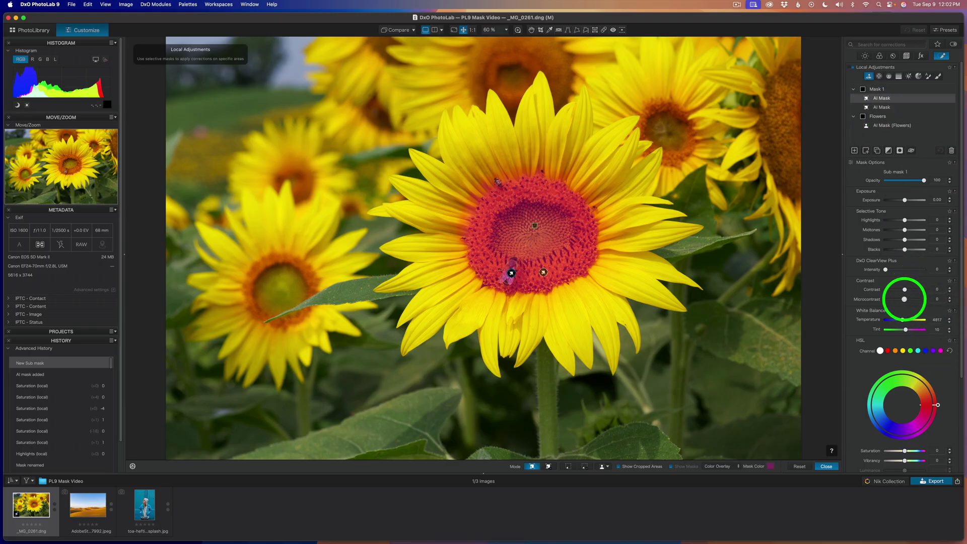
{"action": "left_click_drag", "start_coordinate": [905, 300], "coordinate": [915, 300]}
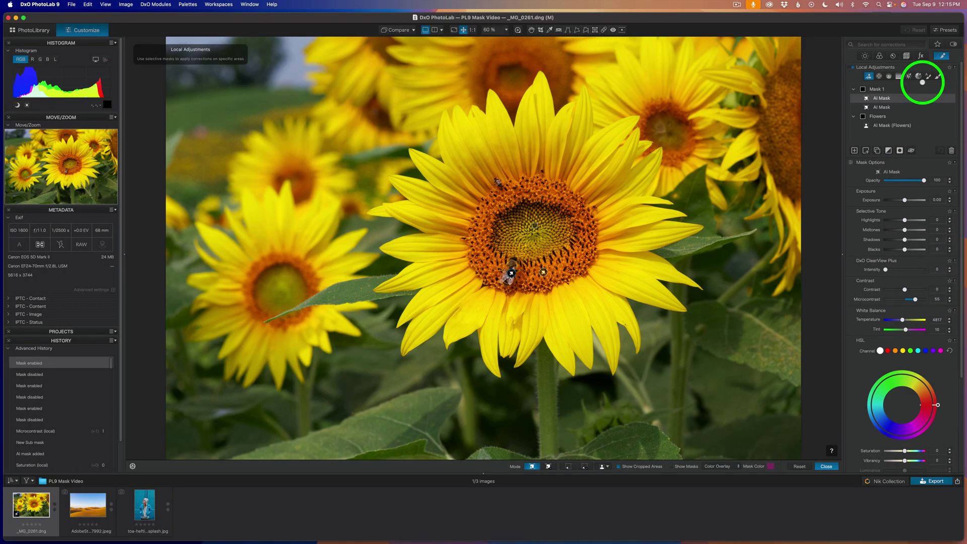
Turn Mask 1 off and on to preview its effect, and close the local adjustments to compare the edit with the uncorrected photo
{"action": "left_click", "coordinate": [946, 89]}
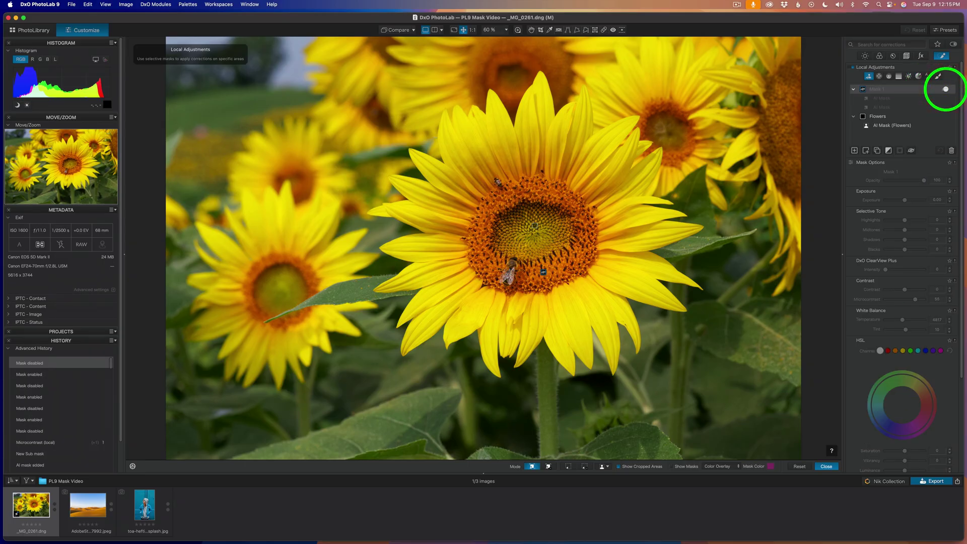
{"action": "left_click", "coordinate": [946, 90]}
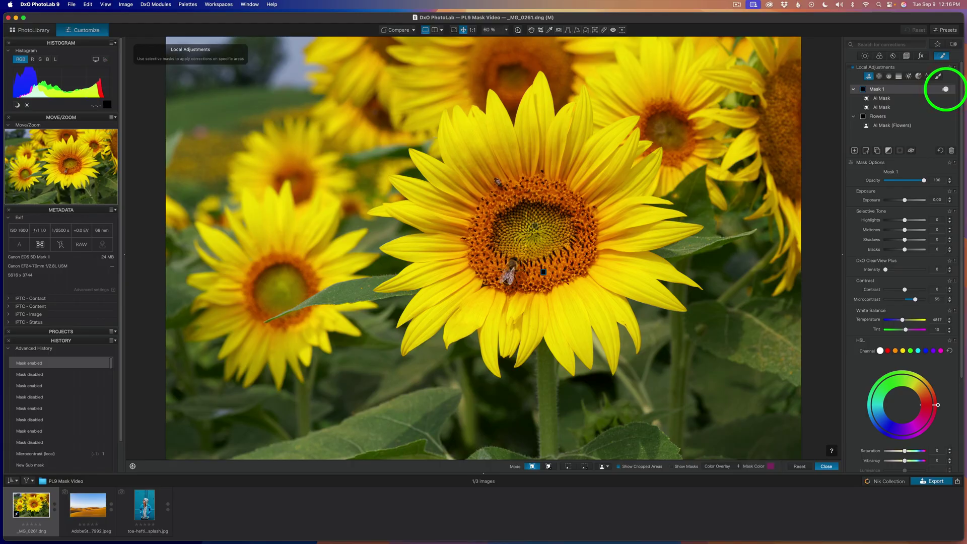
{"action": "mouse_move", "coordinate": [888, 100]}
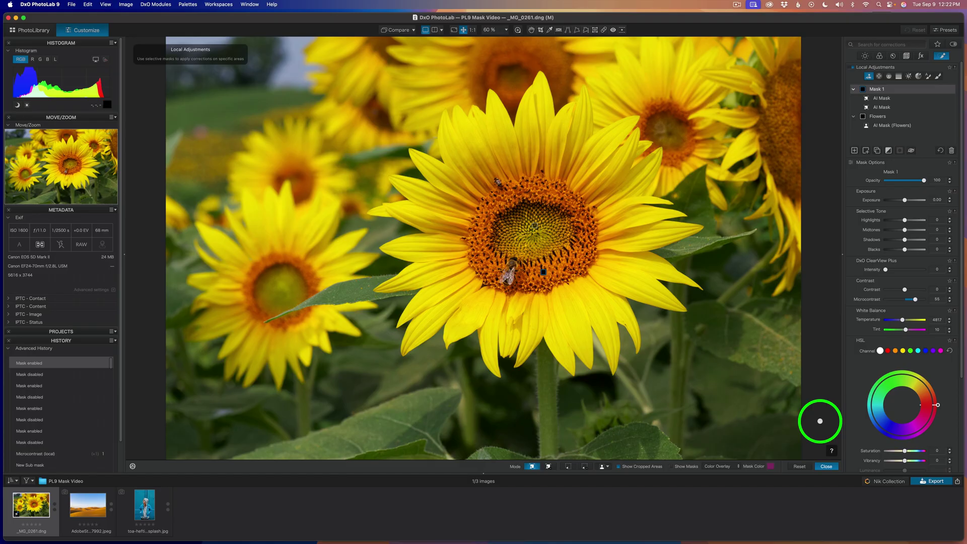
{"action": "left_click", "coordinate": [827, 466]}
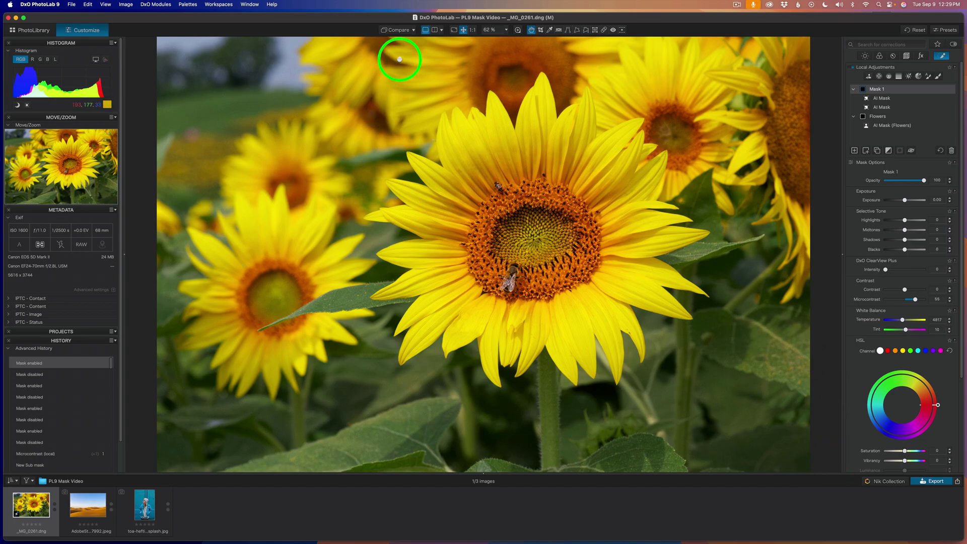
{"action": "left_click", "coordinate": [398, 30]}
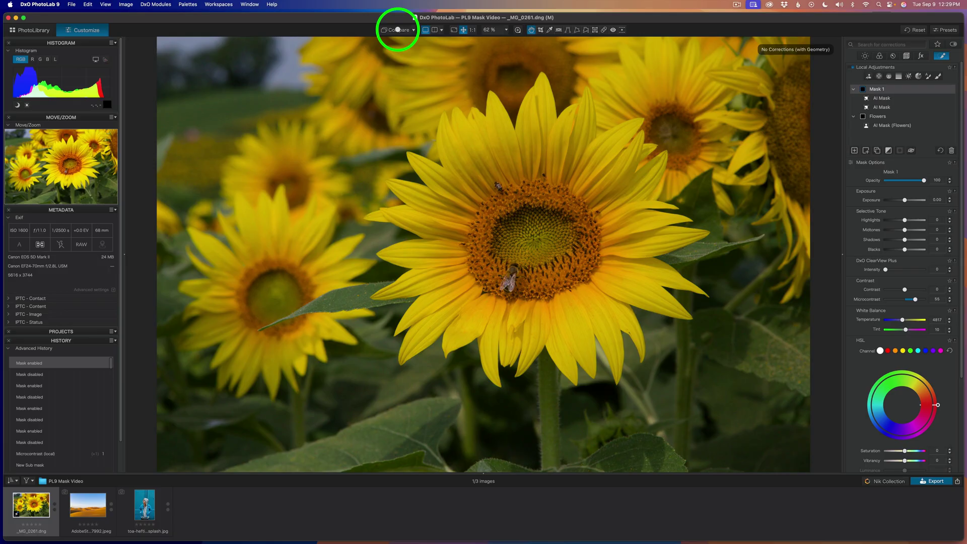
{"action": "left_click", "coordinate": [398, 29]}
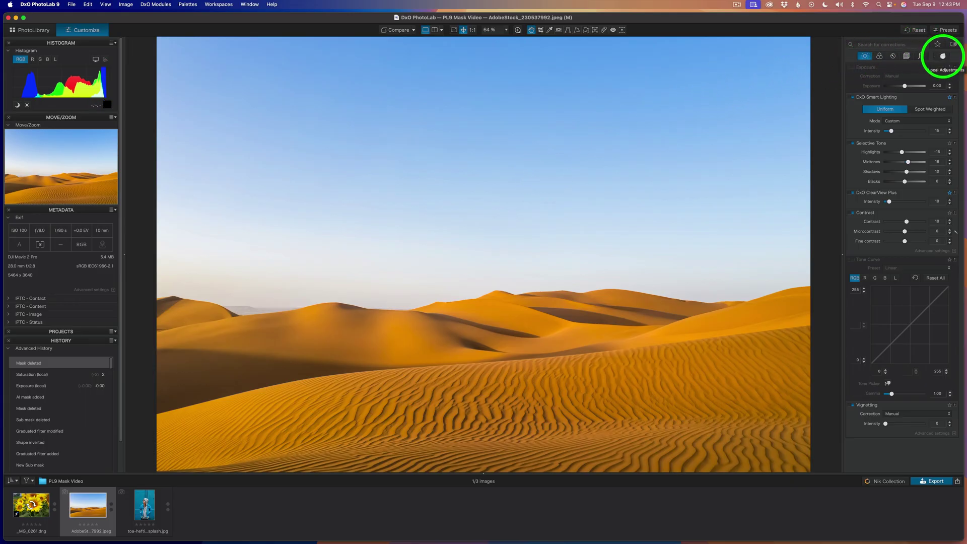
Add a predefined Sky AI mask to the desert dunes photo in the local adjustments
{"action": "left_click", "coordinate": [942, 56]}
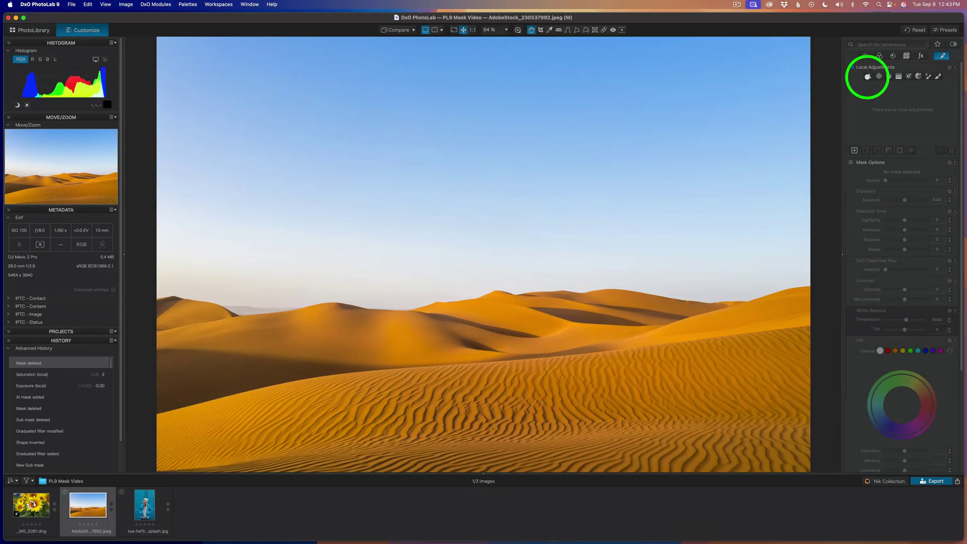
{"action": "left_click", "coordinate": [867, 76]}
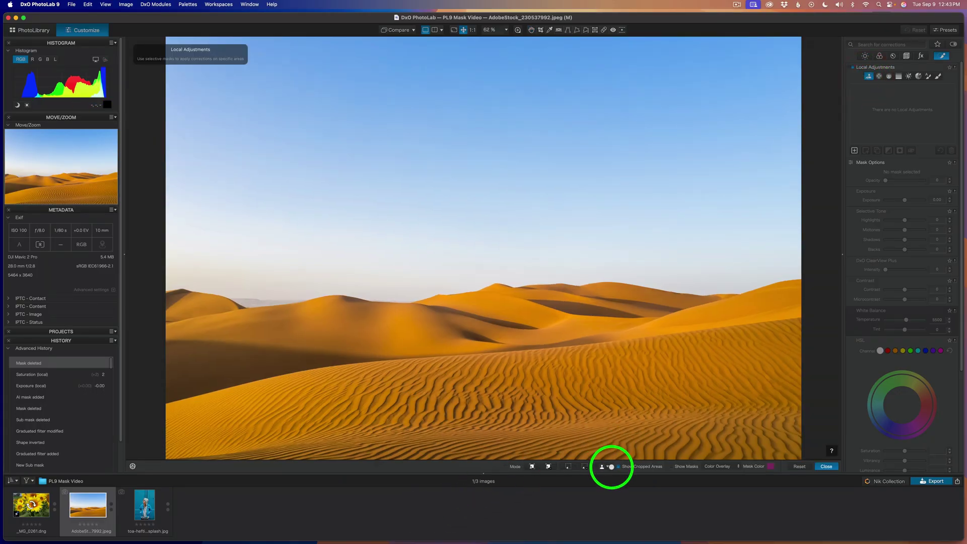
{"action": "left_click", "coordinate": [607, 467]}
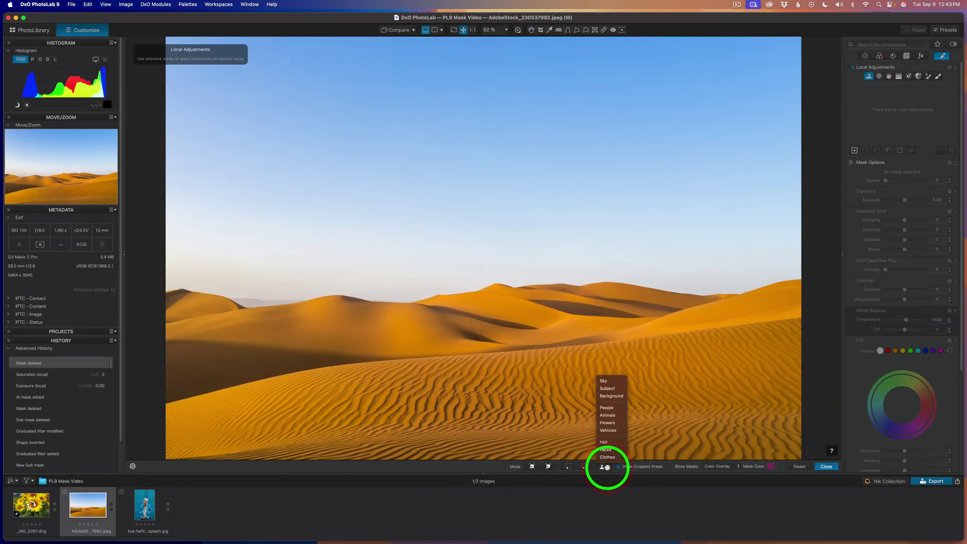
{"action": "left_click", "coordinate": [609, 381]}
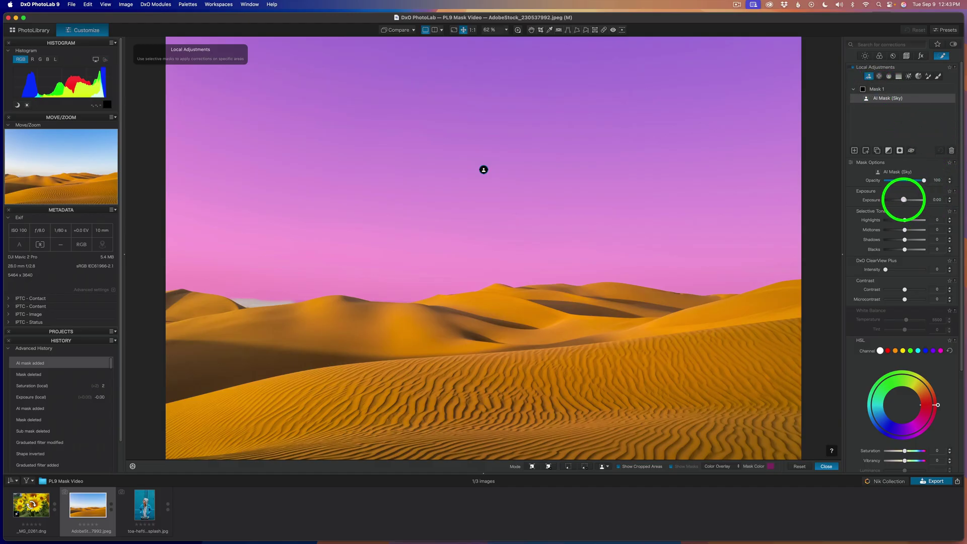
Darken the sky mask to an Exposure of -1.00 and raise its Saturation to about 44
{"action": "left_click_drag", "start_coordinate": [904, 200], "coordinate": [900, 199]}
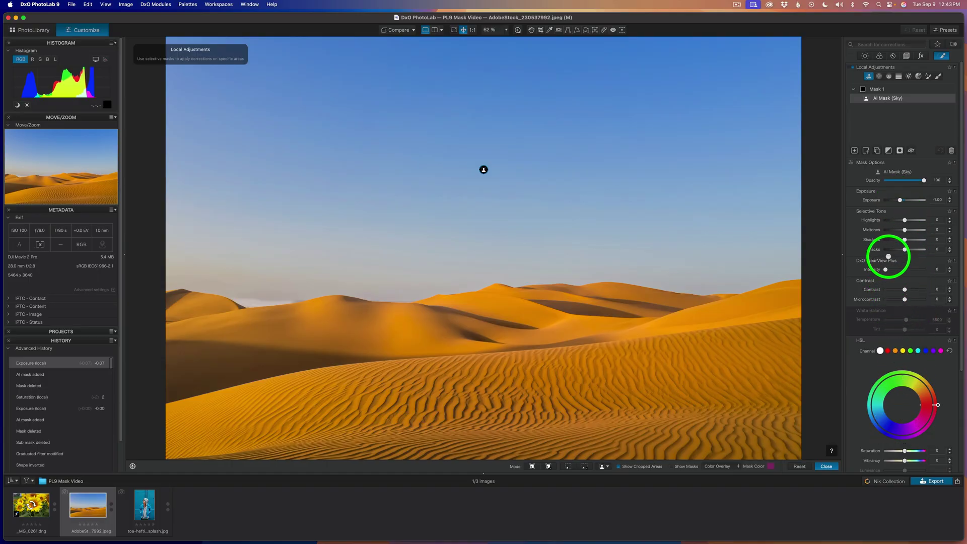
{"action": "scroll", "coordinate": [899, 347], "scroll_direction": "down", "scroll_amount": 3}
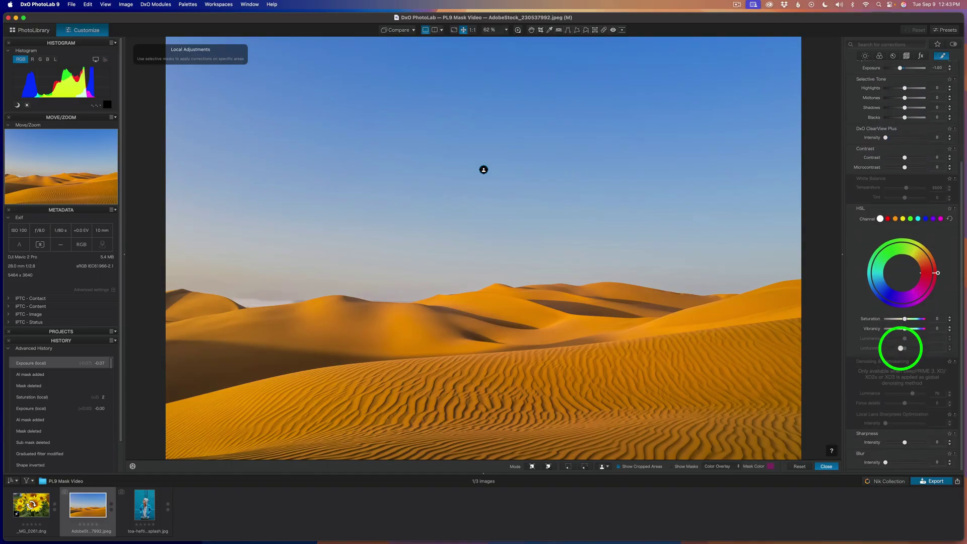
{"action": "scroll", "coordinate": [901, 348], "scroll_direction": "up", "scroll_amount": 2}
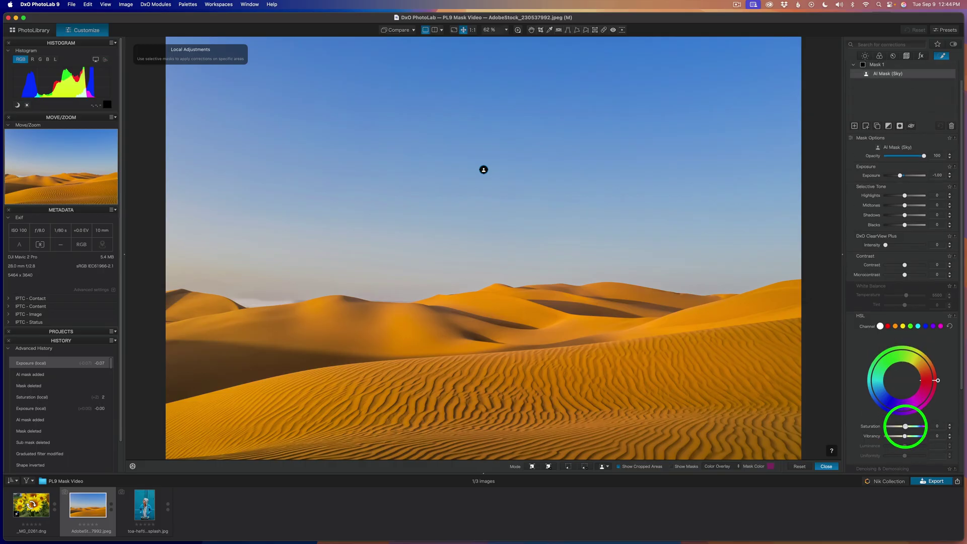
{"action": "mouse_move", "coordinate": [905, 426]}
{"action": "left_mouse_down"}
{"action": "mouse_move", "coordinate": [891, 426]}
{"action": "mouse_move", "coordinate": [909, 426]}
{"action": "left_mouse_up"}
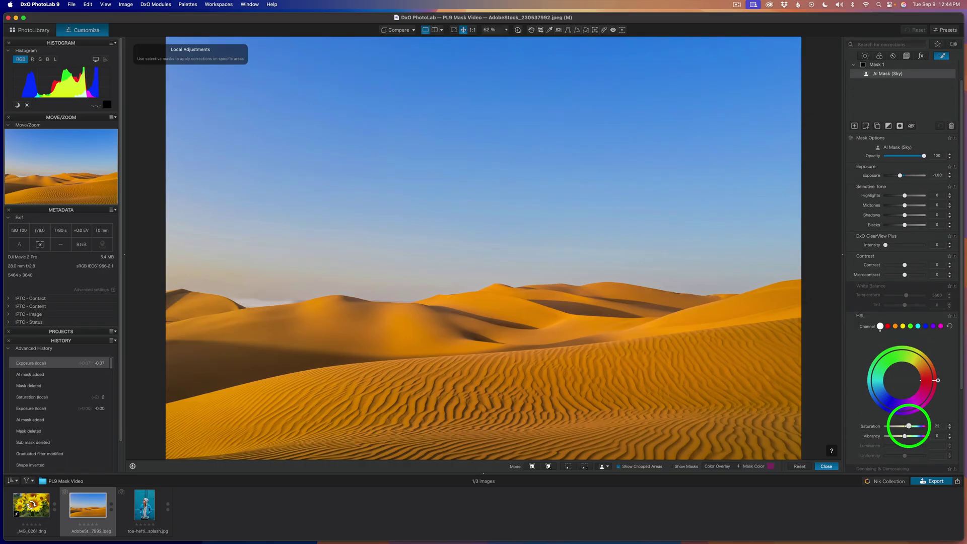
{"action": "left_click_drag", "start_coordinate": [909, 426], "coordinate": [913, 426]}
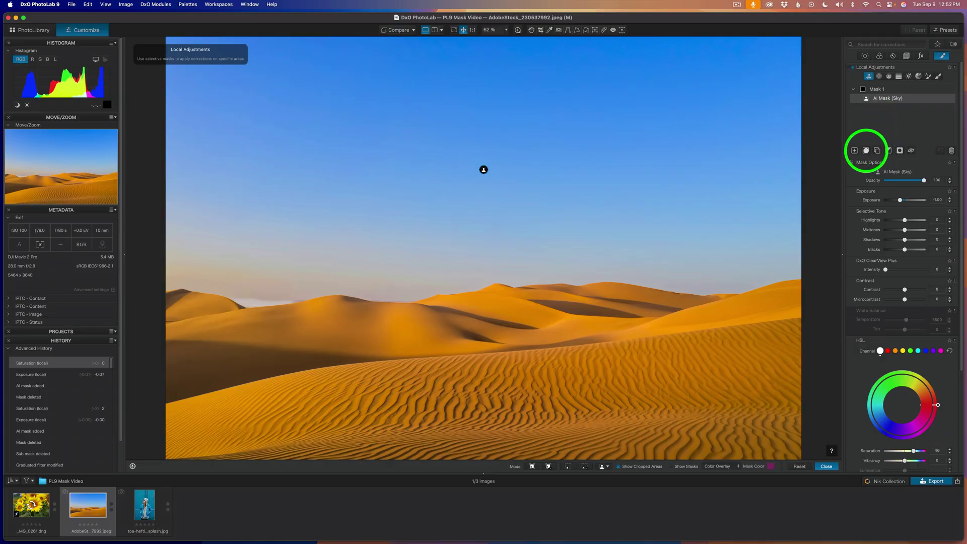
Add a graduated filter as a sub mask of the sky mask, drawn vertically from the dunes up to mid-sky, and show the mask overlay
{"action": "left_click", "coordinate": [866, 150]}
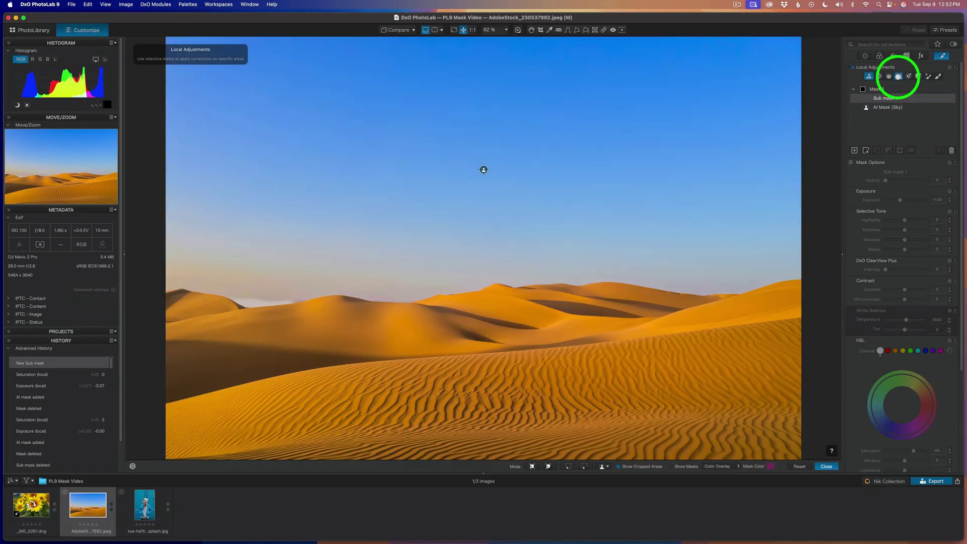
{"action": "left_click", "coordinate": [898, 76]}
{"action": "left_click_drag", "start_coordinate": [482, 342], "coordinate": [485, 184]}
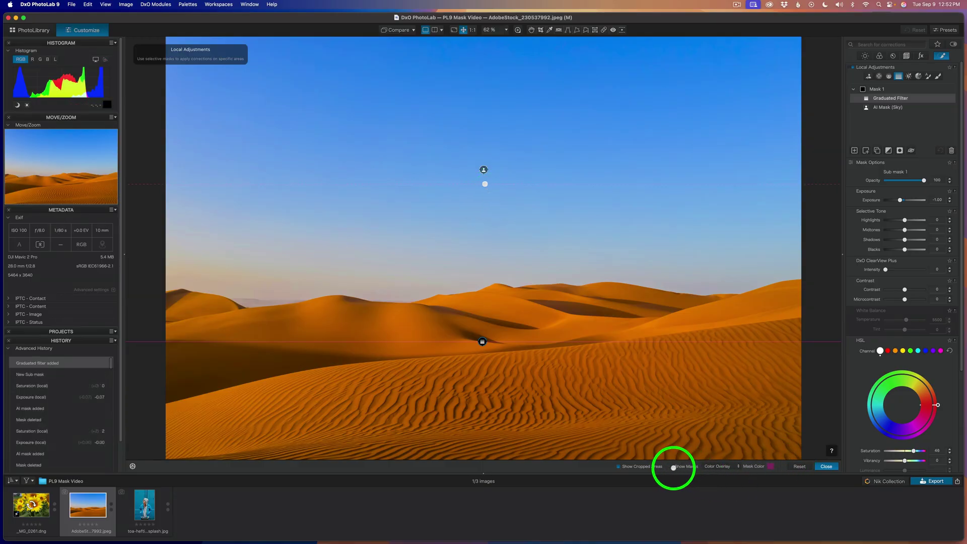
{"action": "left_click", "coordinate": [671, 467]}
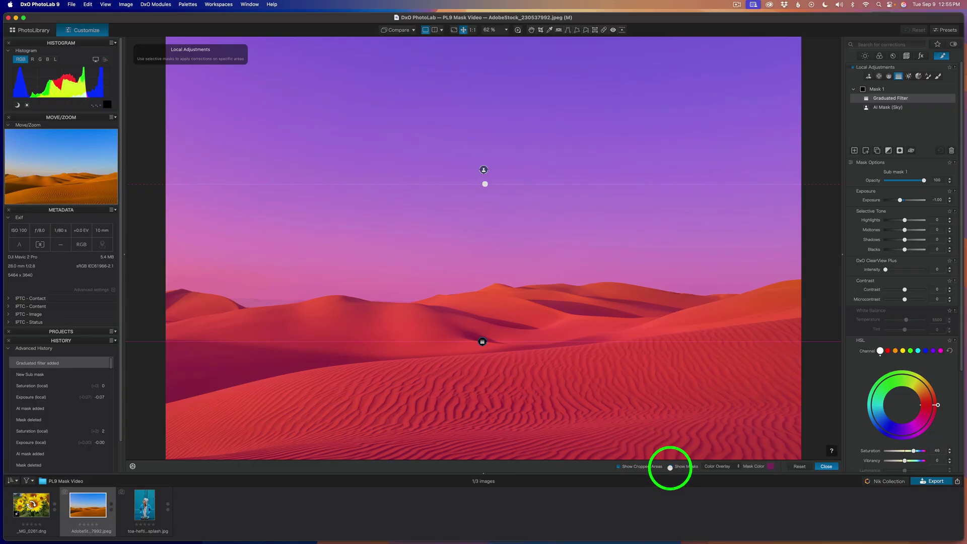
Invert the shape of the graduated filter sub mask and switch the mask display from Color Overlay to Black & White
{"action": "left_click", "coordinate": [671, 467]}
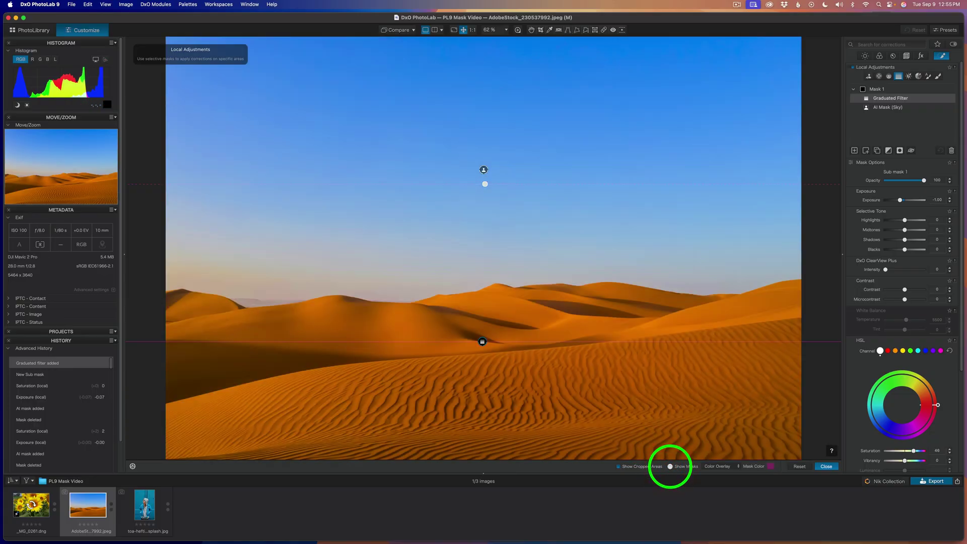
{"action": "left_click", "coordinate": [670, 467]}
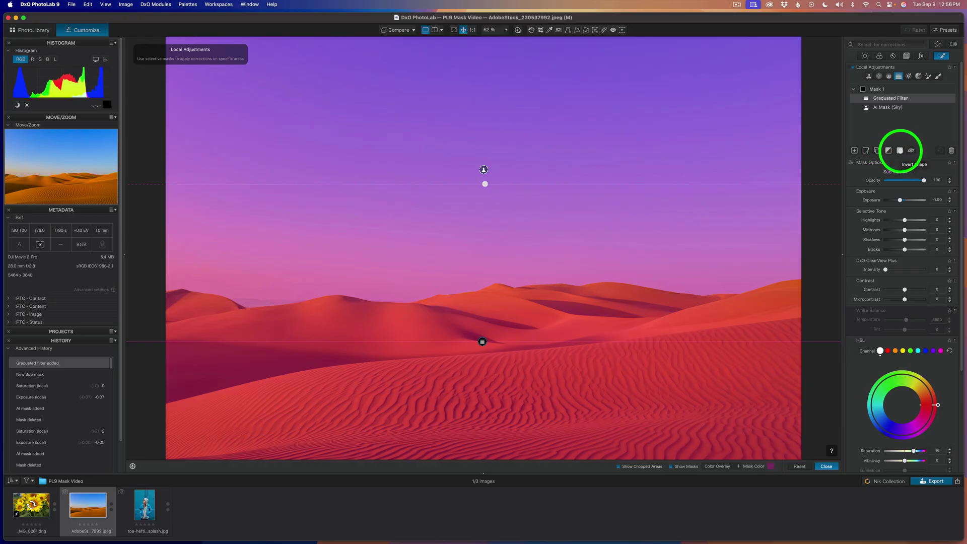
{"action": "left_click", "coordinate": [900, 150]}
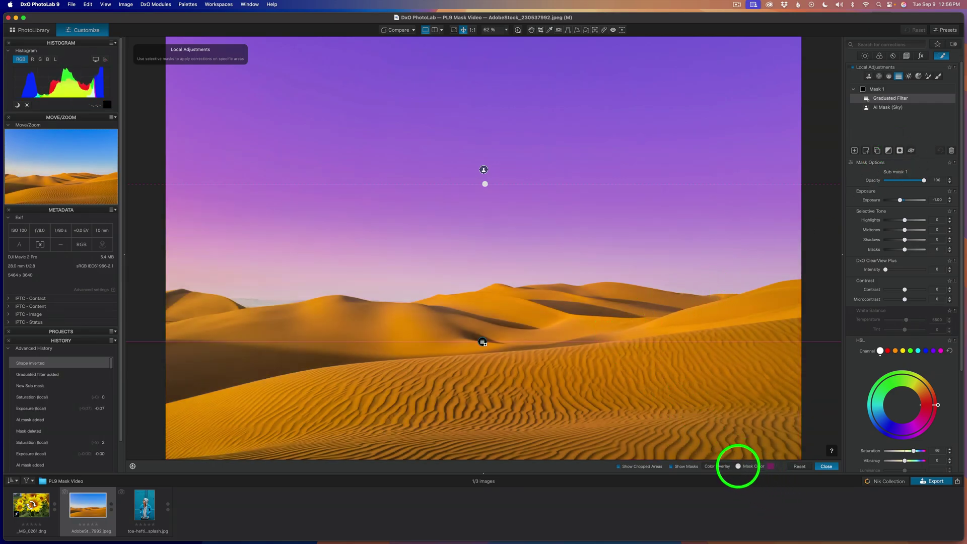
{"action": "left_click", "coordinate": [738, 466]}
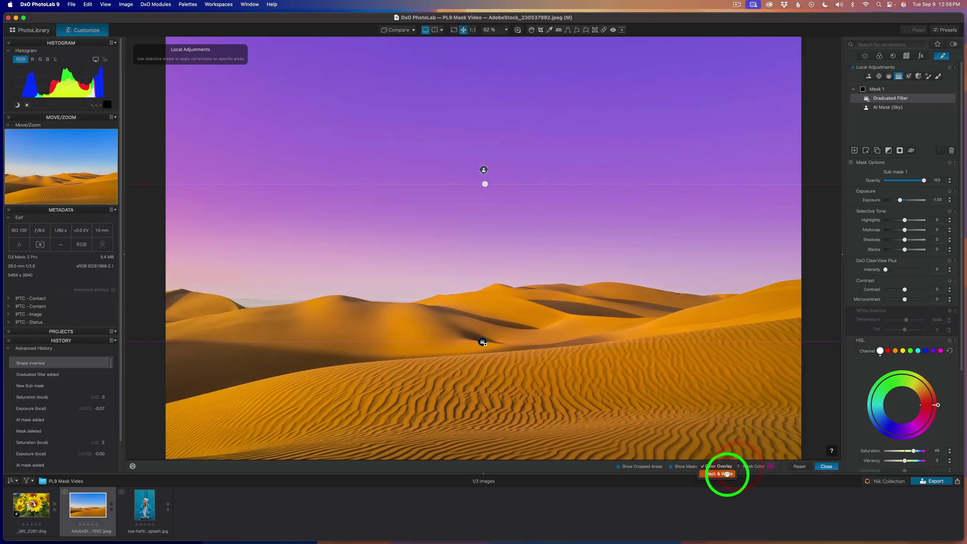
{"action": "left_click", "coordinate": [728, 474]}
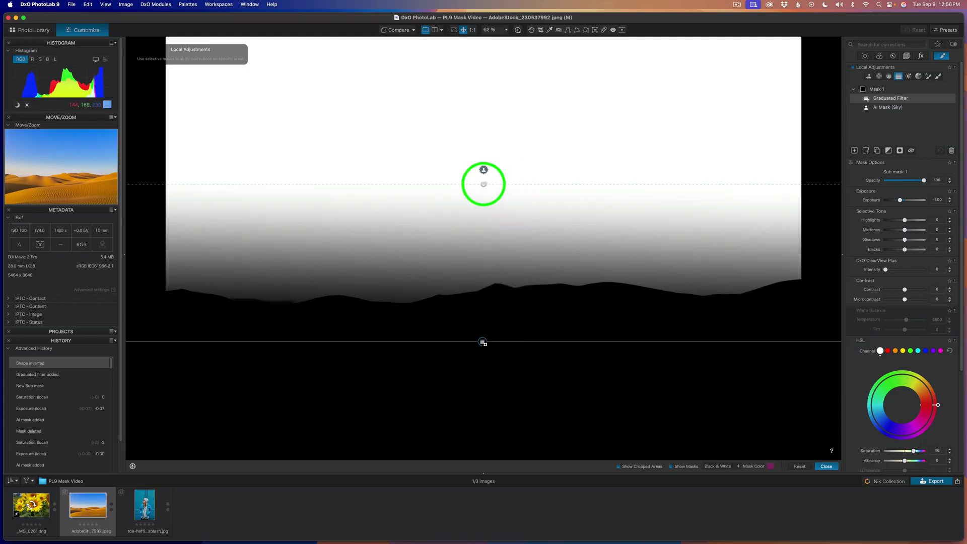
Extend the graduated filter's upper limit higher into the sky for a longer fade, and hide the mask display
{"action": "left_click_drag", "start_coordinate": [484, 182], "coordinate": [483, 133]}
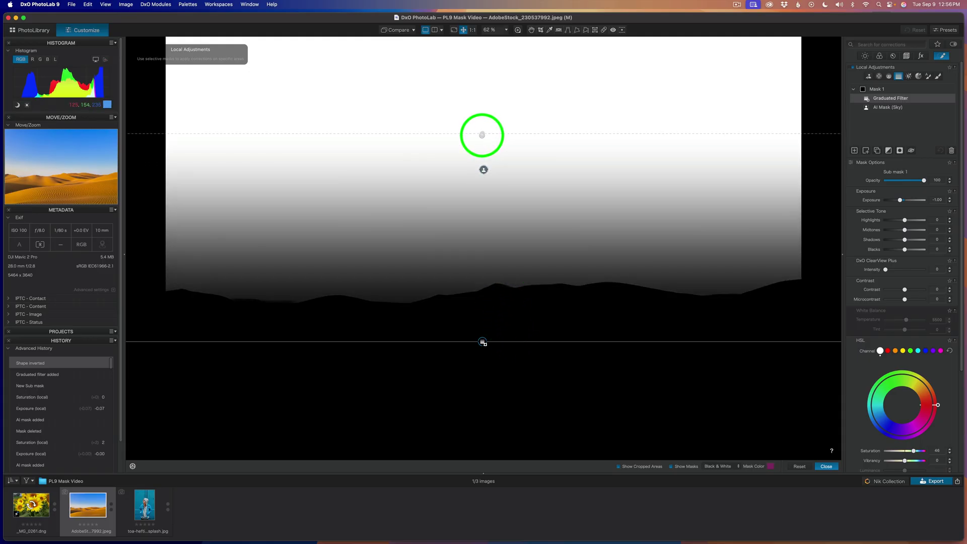
{"action": "left_click_drag", "start_coordinate": [483, 140], "coordinate": [484, 137]}
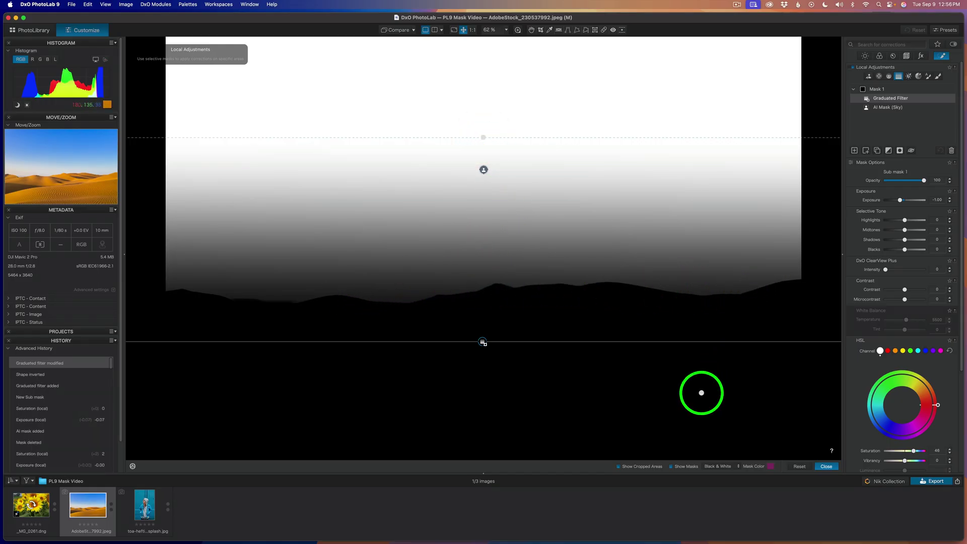
{"action": "left_click", "coordinate": [671, 466]}
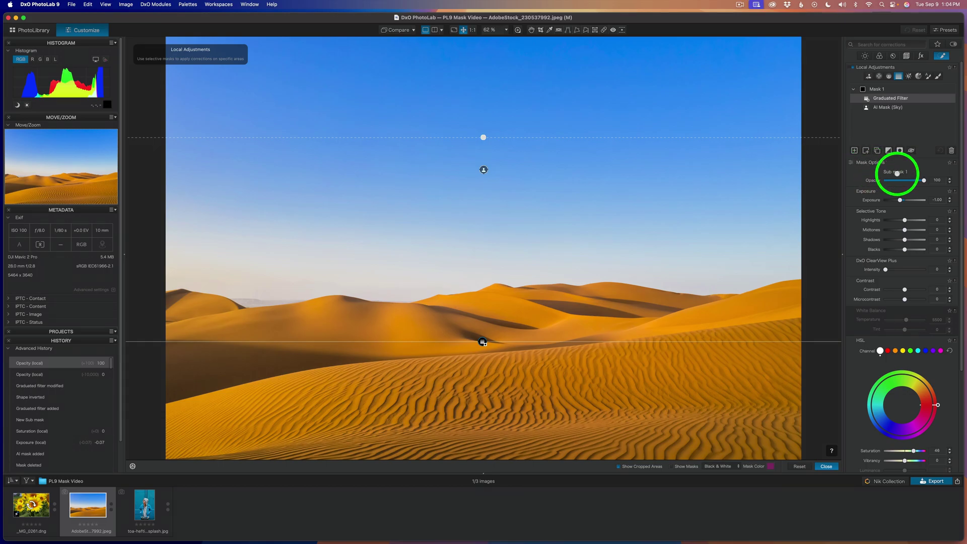
Lower the graduated filter sub mask's Opacity to 0 to judge its effect, and settle on 83
{"action": "left_click_drag", "start_coordinate": [923, 180], "coordinate": [864, 180]}
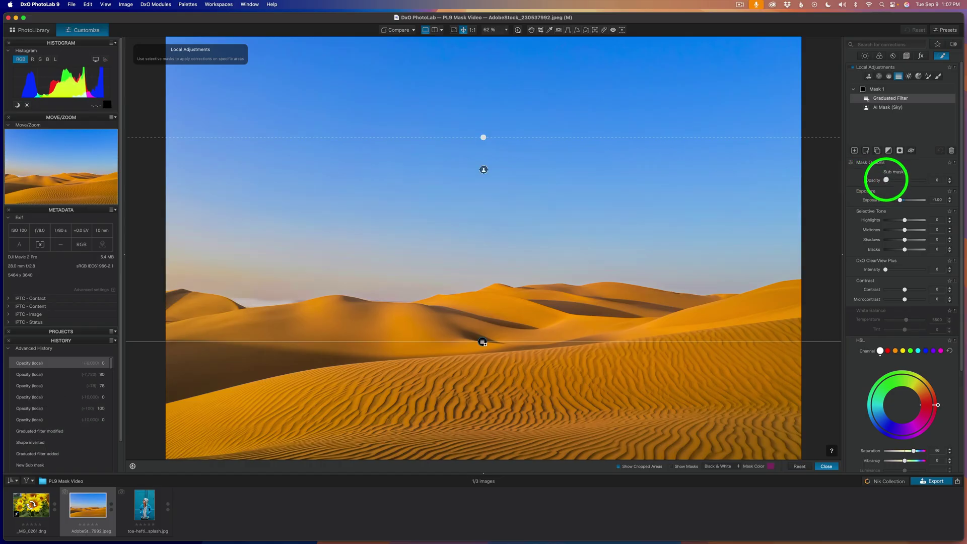
{"action": "left_click_drag", "start_coordinate": [886, 180], "coordinate": [917, 182]}
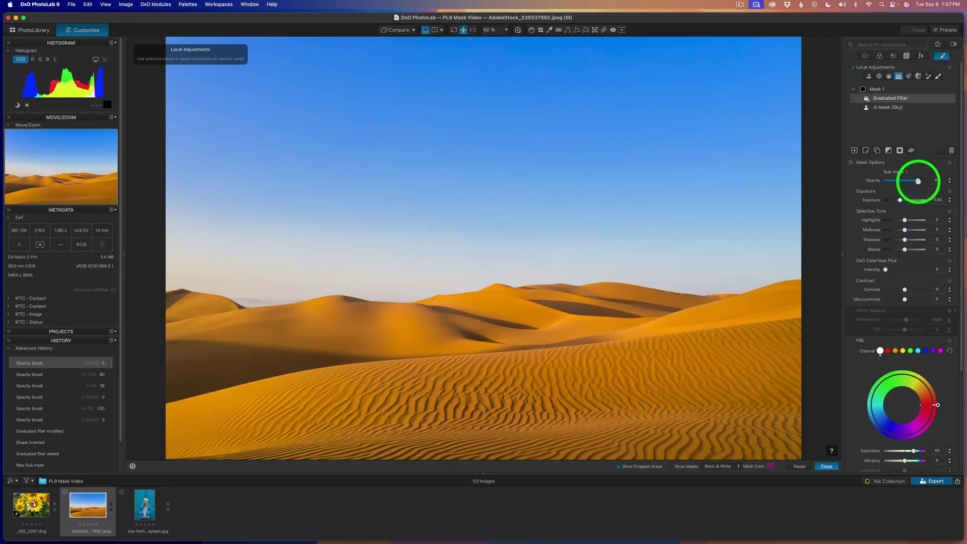
{"action": "left_click_drag", "start_coordinate": [918, 181], "coordinate": [918, 181]}
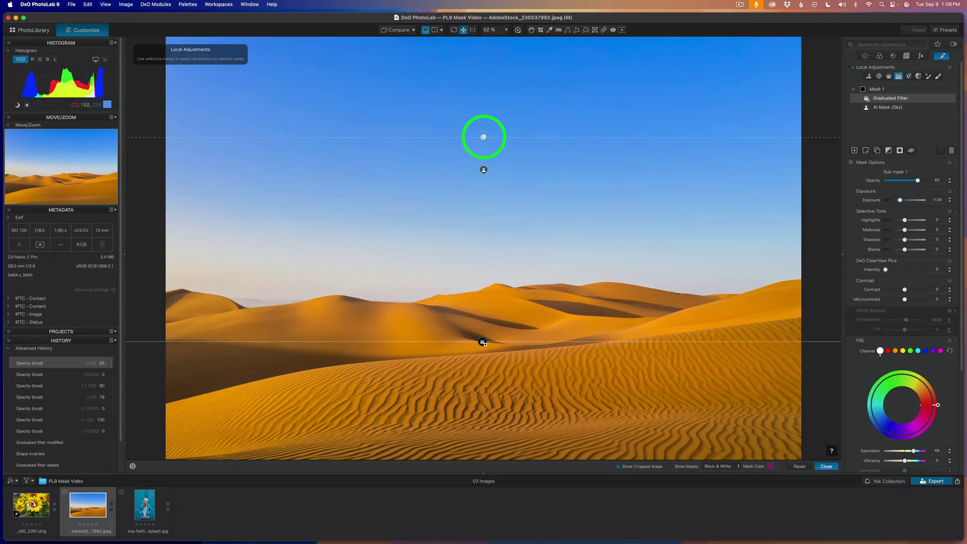
Fine-tune the graduated filter with the mask displayed, moving it slightly up the dunes and keeping its upper limit level in the sky
{"action": "mouse_move", "coordinate": [484, 137]}
{"action": "left_mouse_down"}
{"action": "mouse_move", "coordinate": [486, 160]}
{"action": "mouse_move", "coordinate": [483, 140]}
{"action": "left_mouse_up"}
{"action": "key", "text": "m"}
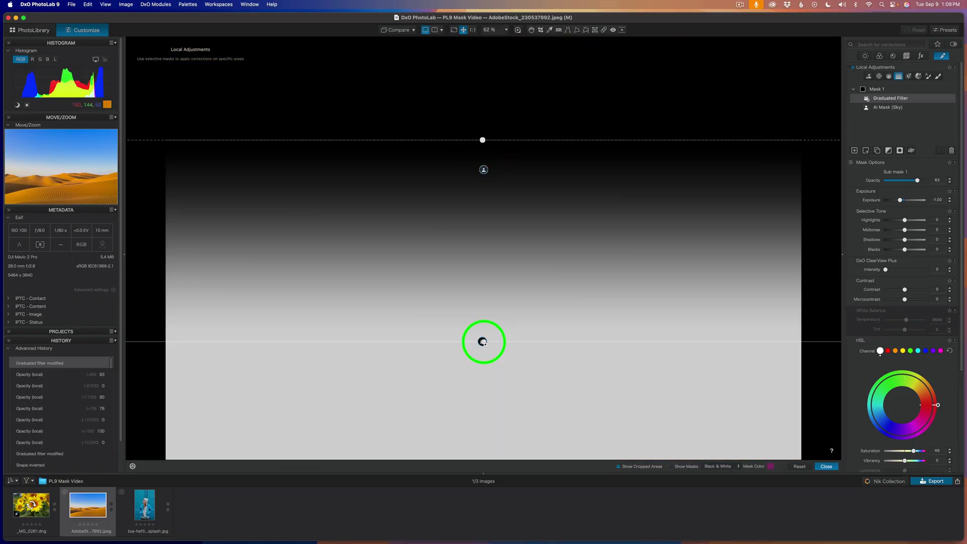
{"action": "mouse_move", "coordinate": [483, 343]}
{"action": "left_mouse_down"}
{"action": "mouse_move", "coordinate": [486, 324]}
{"action": "mouse_move", "coordinate": [484, 338]}
{"action": "left_mouse_up"}
{"action": "key", "text": "m"}
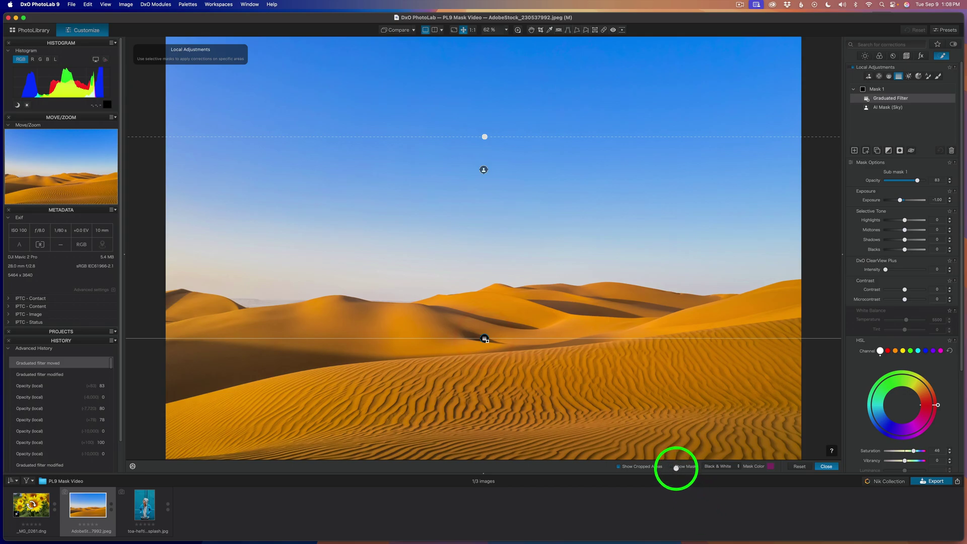
{"action": "left_click", "coordinate": [673, 466]}
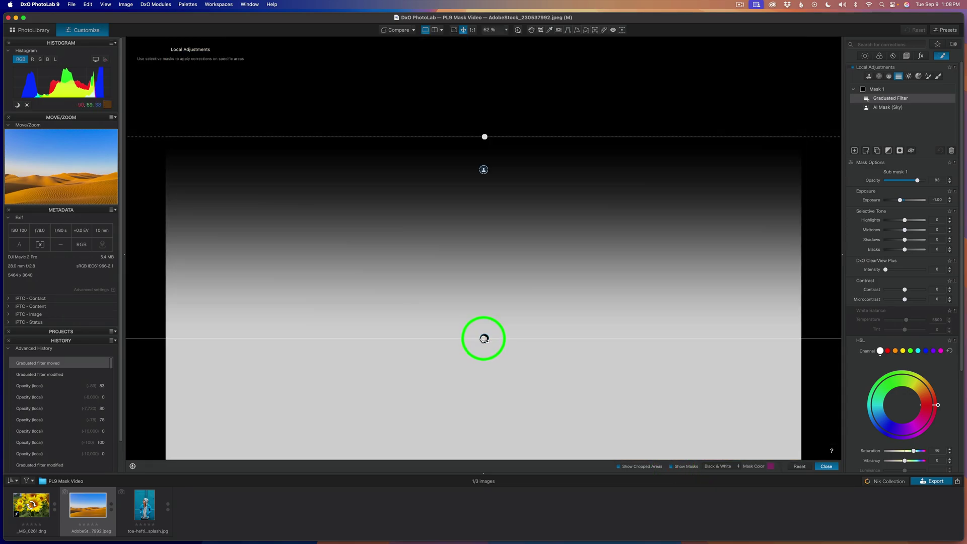
{"action": "mouse_move", "coordinate": [484, 338]}
{"action": "left_mouse_down"}
{"action": "mouse_move", "coordinate": [483, 324]}
{"action": "mouse_move", "coordinate": [483, 355]}
{"action": "mouse_move", "coordinate": [486, 329]}
{"action": "left_mouse_up"}
{"action": "mouse_move", "coordinate": [471, 128]}
{"action": "left_mouse_down"}
{"action": "mouse_move", "coordinate": [484, 123]}
{"action": "mouse_move", "coordinate": [483, 136]}
{"action": "left_mouse_up"}
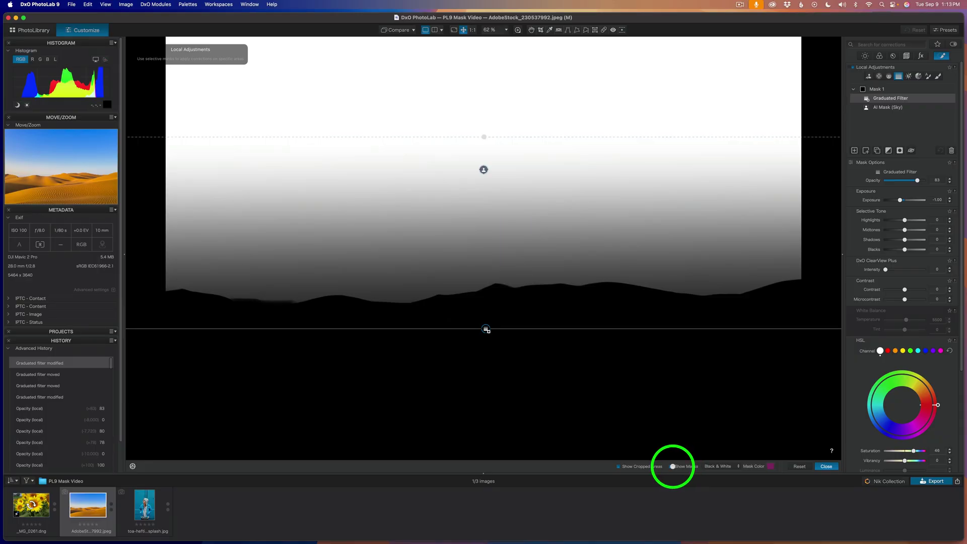
Hide the mask display and turn Mask 1 off and on to preview its effect on the desert sky
{"action": "left_click", "coordinate": [671, 467]}
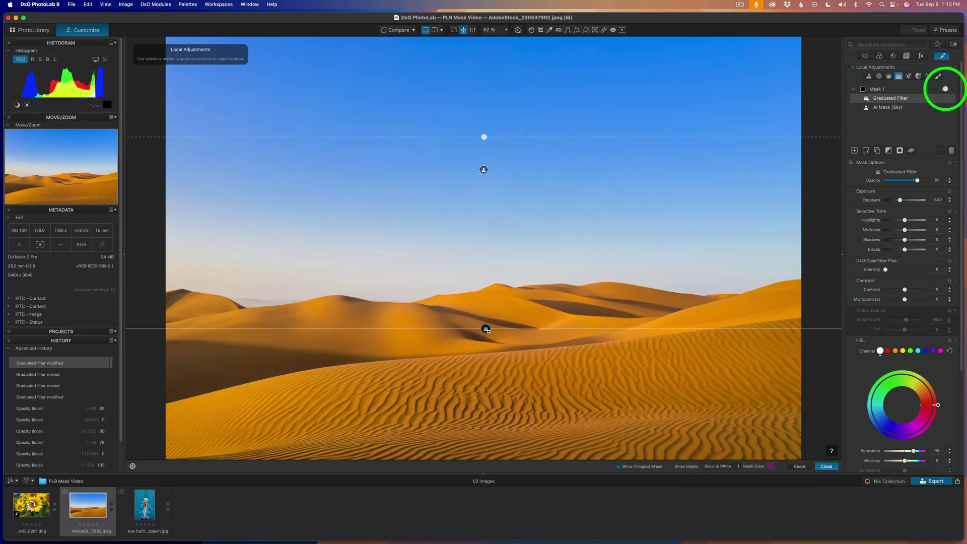
{"action": "left_click", "coordinate": [946, 88]}
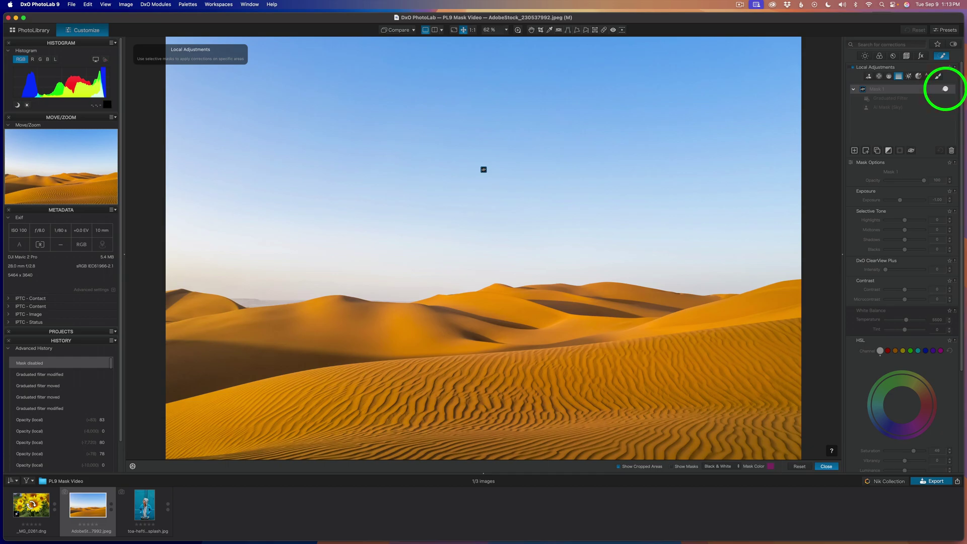
{"action": "left_click", "coordinate": [946, 89]}
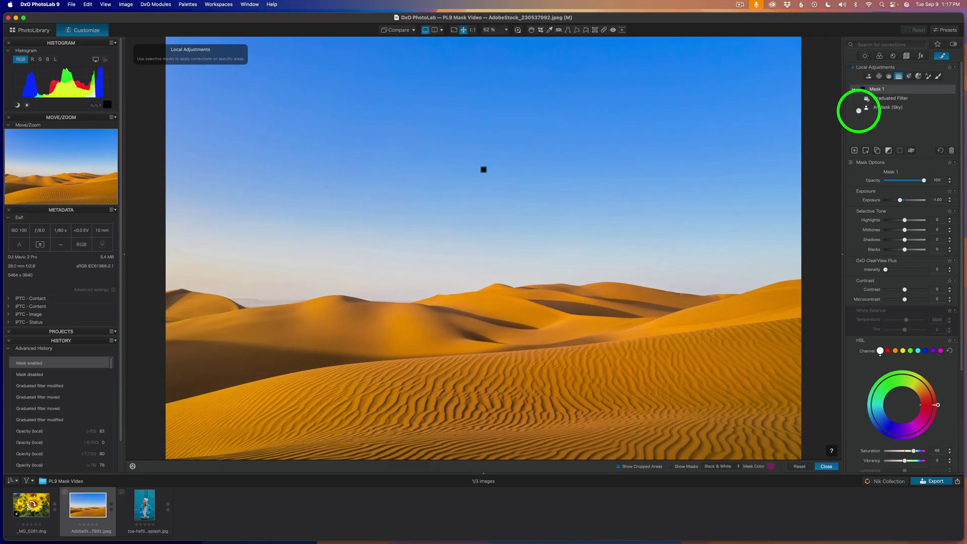
Reduce the Opacity of the AI Mask (Sky) sub mask to 92
{"action": "mouse_move", "coordinate": [882, 103]}
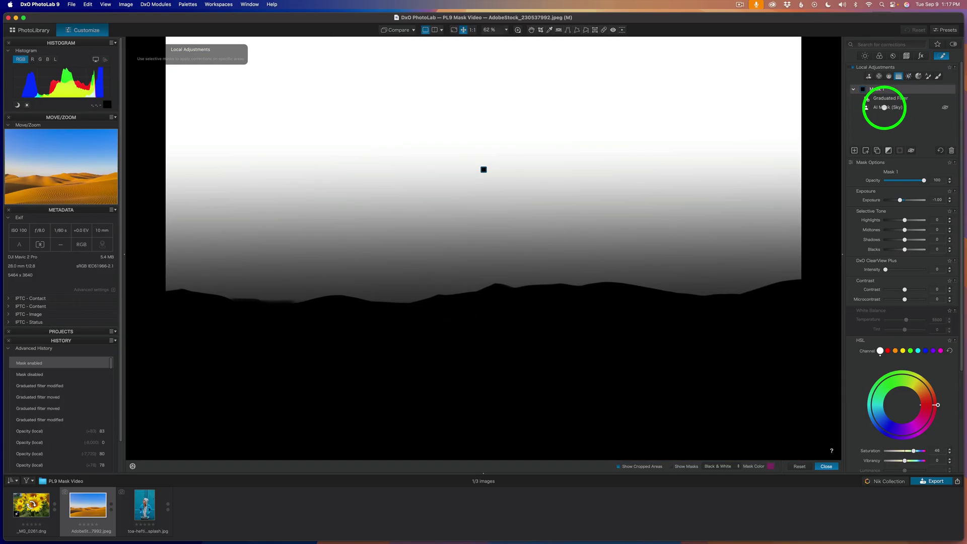
{"action": "left_click", "coordinate": [884, 107]}
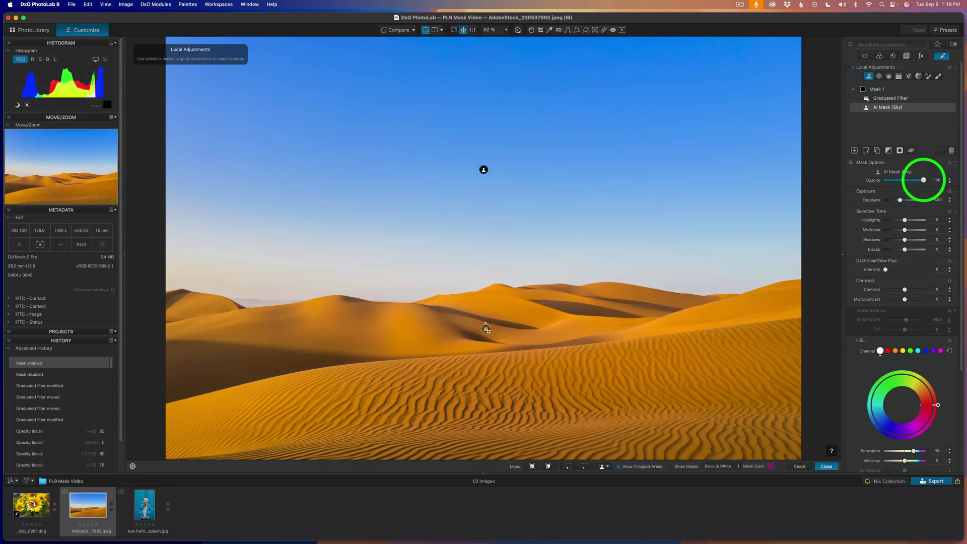
{"action": "mouse_move", "coordinate": [924, 180]}
{"action": "left_mouse_down"}
{"action": "mouse_move", "coordinate": [875, 180]}
{"action": "mouse_move", "coordinate": [920, 182]}
{"action": "left_mouse_up"}
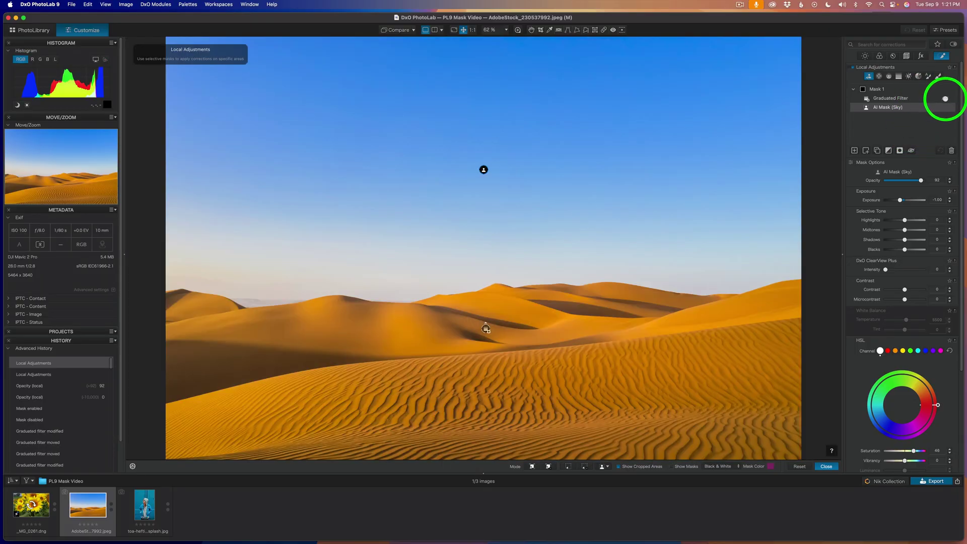
Turn the graduated filter sub mask off and on, and do the same for all local adjustments to compare their effects
{"action": "left_click", "coordinate": [946, 99]}
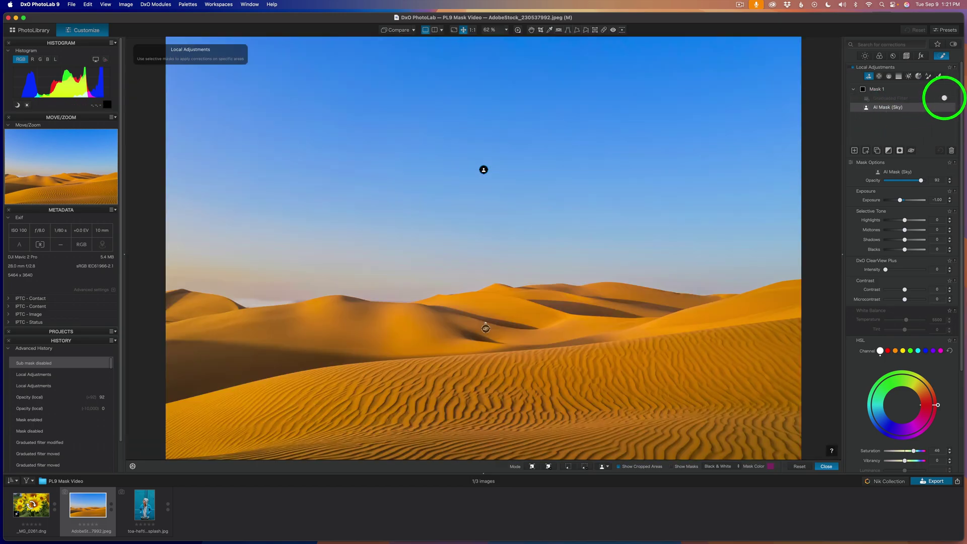
{"action": "left_click", "coordinate": [946, 98]}
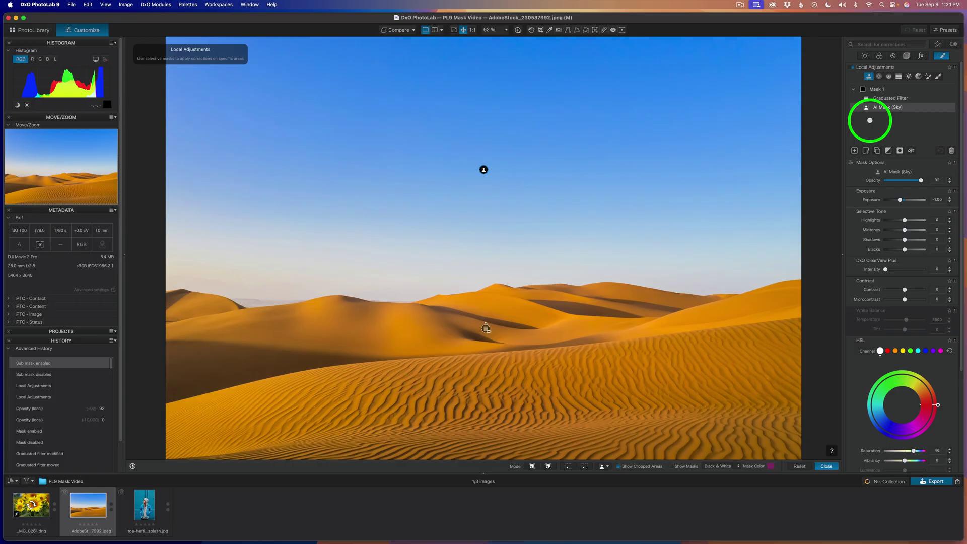
{"action": "left_click", "coordinate": [853, 67]}
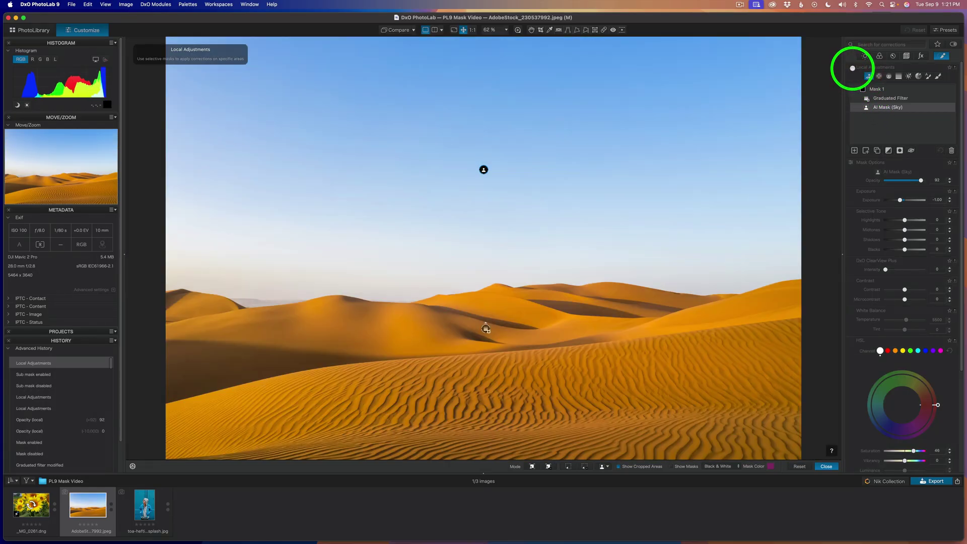
{"action": "left_click", "coordinate": [853, 68]}
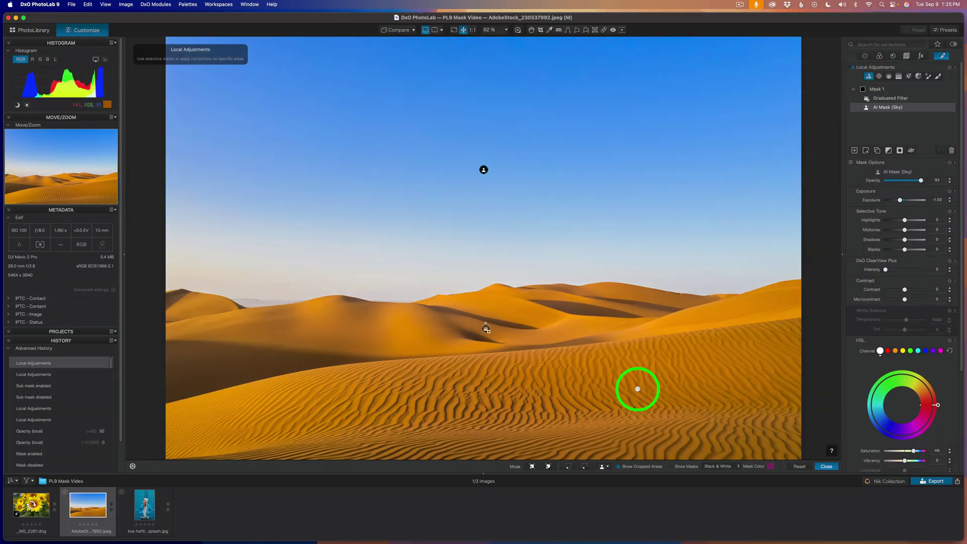
Close the local adjustments and compare the finished desert photo with its uncorrected version
{"action": "left_click", "coordinate": [830, 466]}
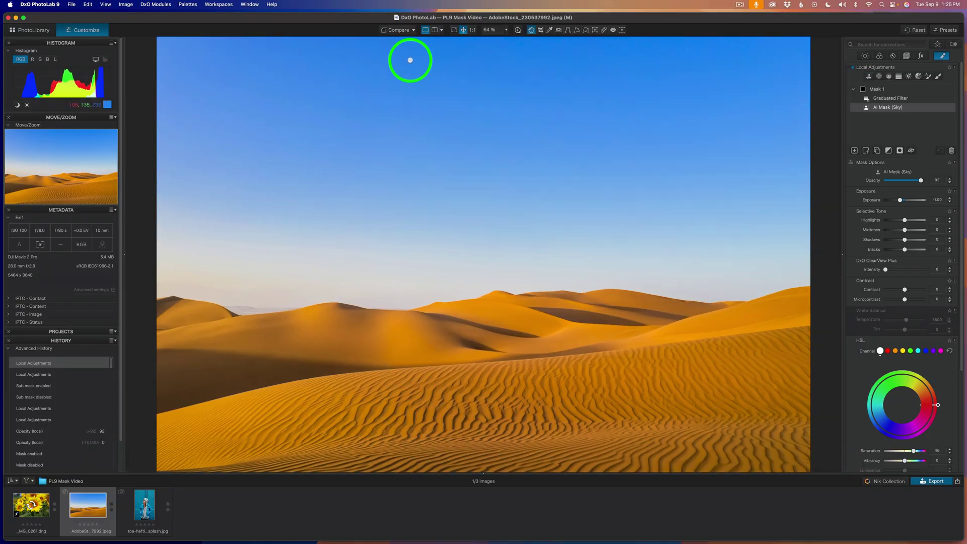
{"action": "left_click", "coordinate": [398, 30]}
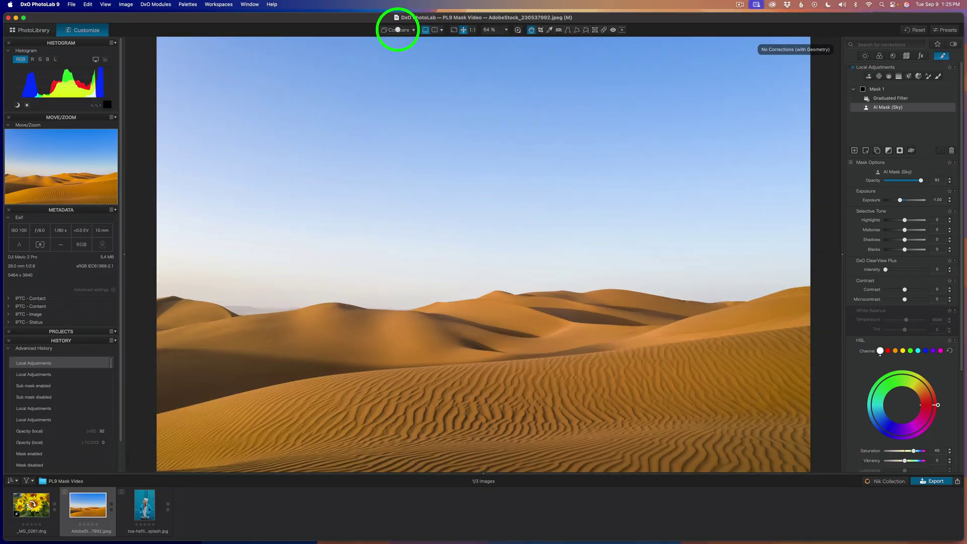
{"action": "left_click", "coordinate": [398, 30]}
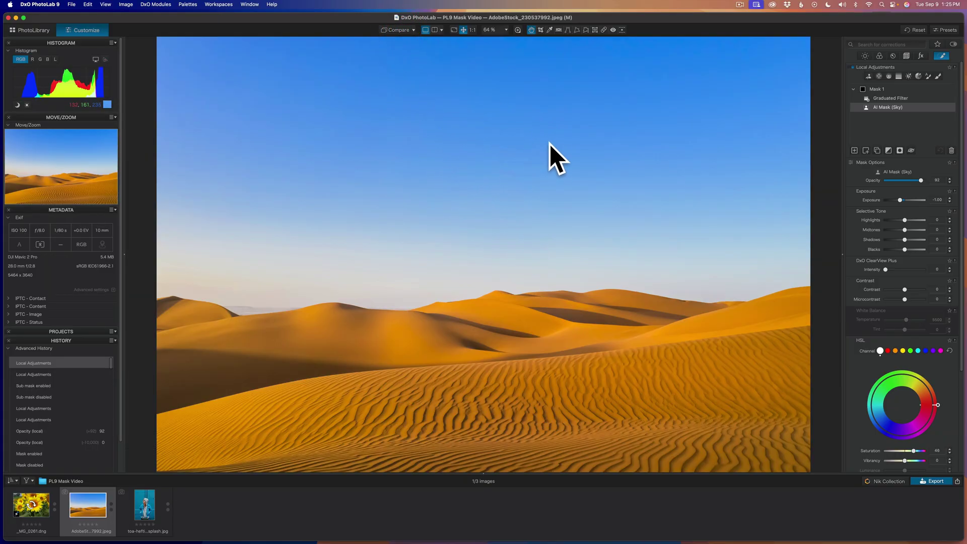
{"action": "left_click", "coordinate": [318, 227]}
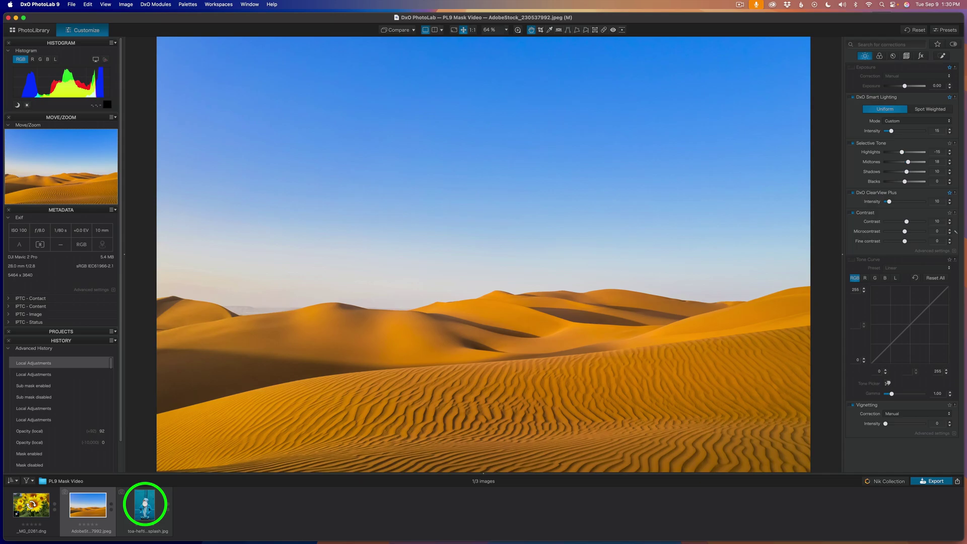
Open the portrait in the hooded sweatshirt and add an AI selection mask on the sweatshirt's front, with masks displayed as Color Overlay
{"action": "left_click", "coordinate": [145, 504]}
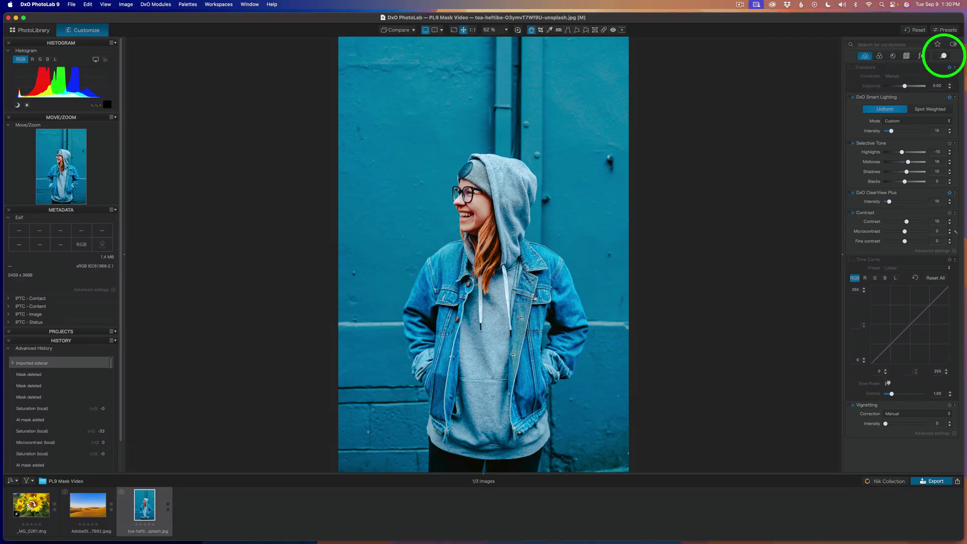
{"action": "left_click", "coordinate": [943, 55]}
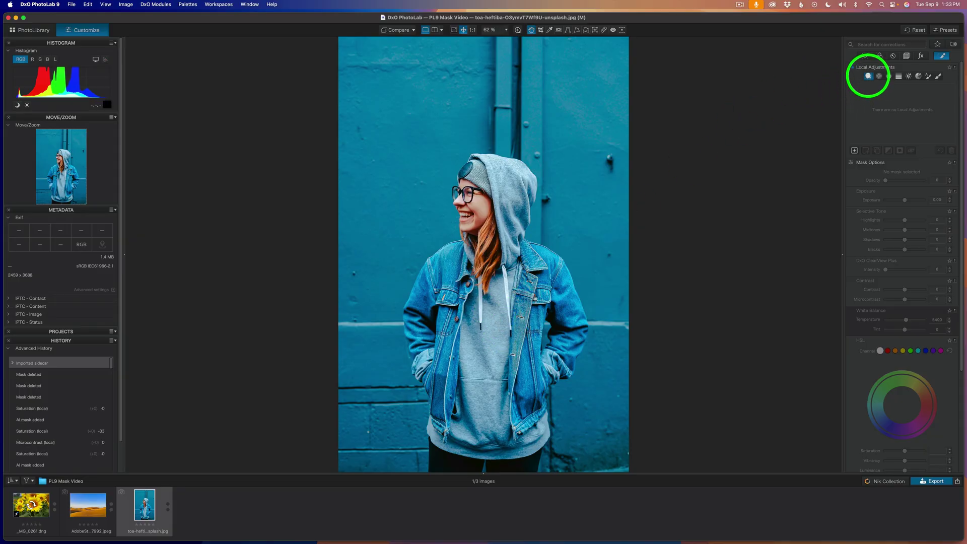
{"action": "left_click", "coordinate": [868, 77]}
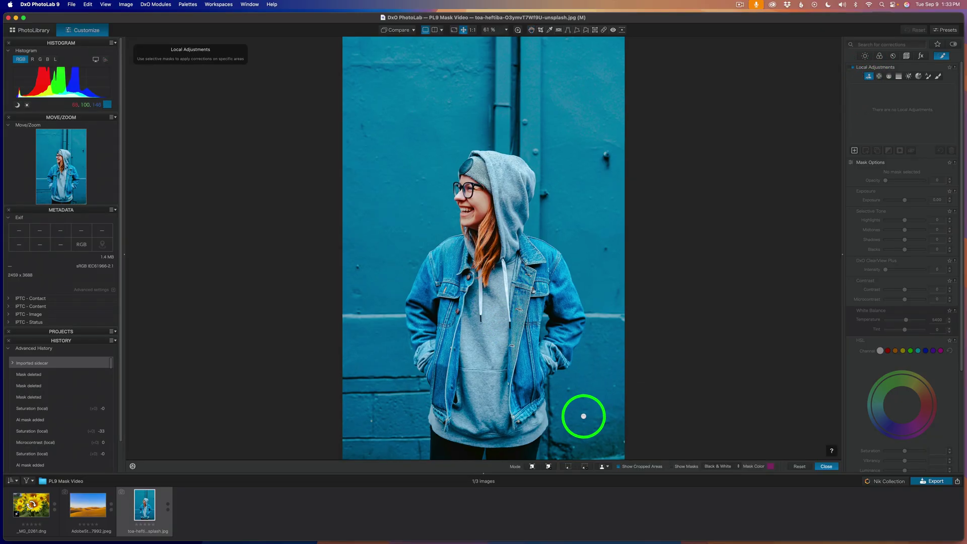
{"action": "left_click", "coordinate": [532, 467]}
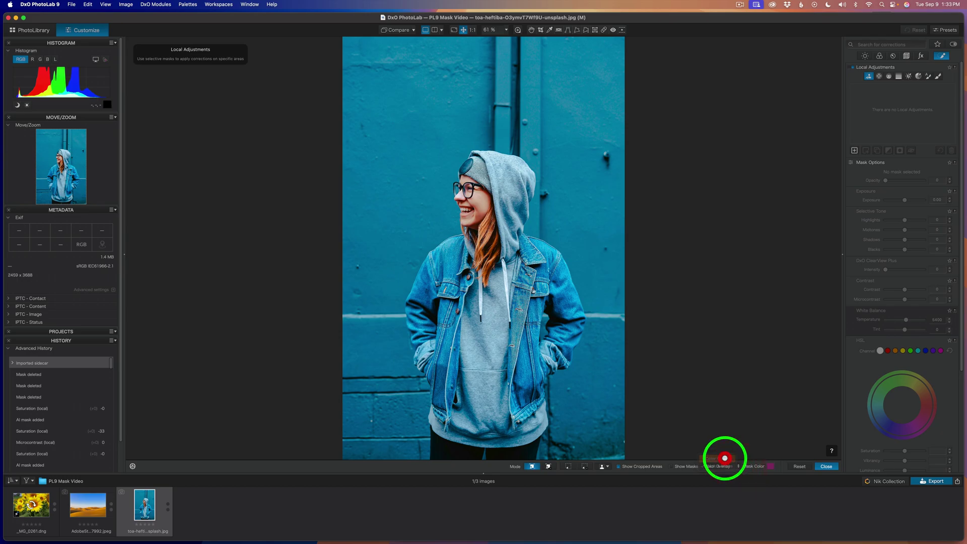
{"action": "left_click", "coordinate": [725, 458]}
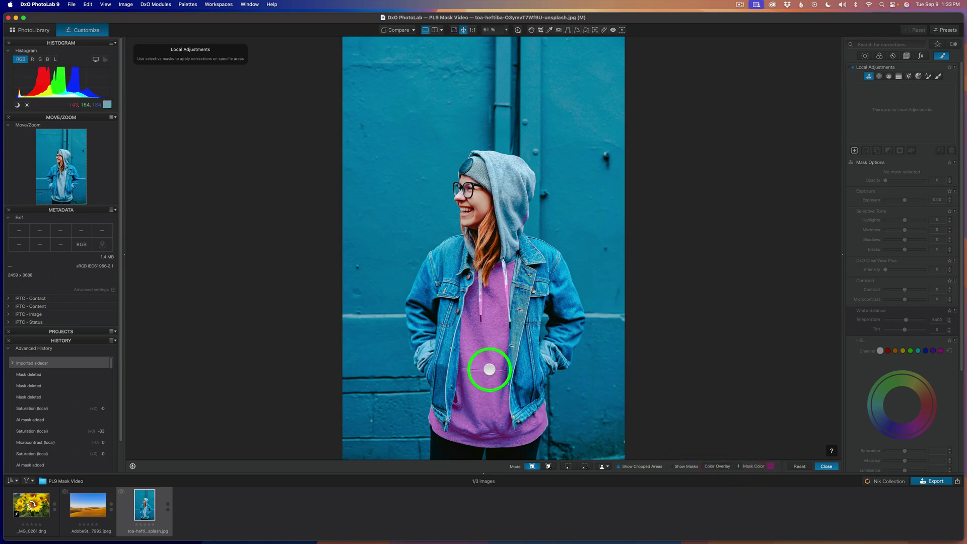
{"action": "left_click", "coordinate": [490, 370]}
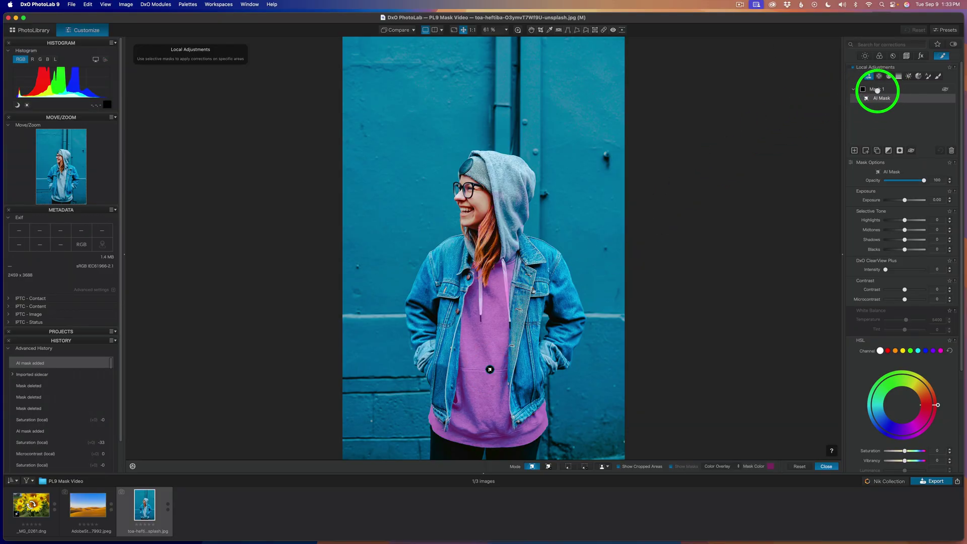
Extend the sweatshirt's mask with three AI sub masks covering the hood and the two parts of the grey cap
{"action": "left_click", "coordinate": [493, 194]}
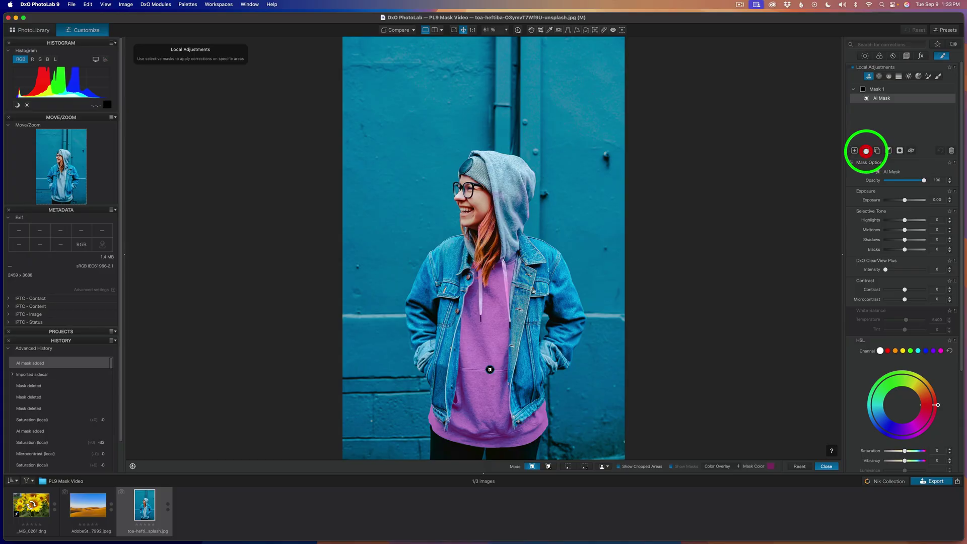
{"action": "left_click", "coordinate": [866, 151]}
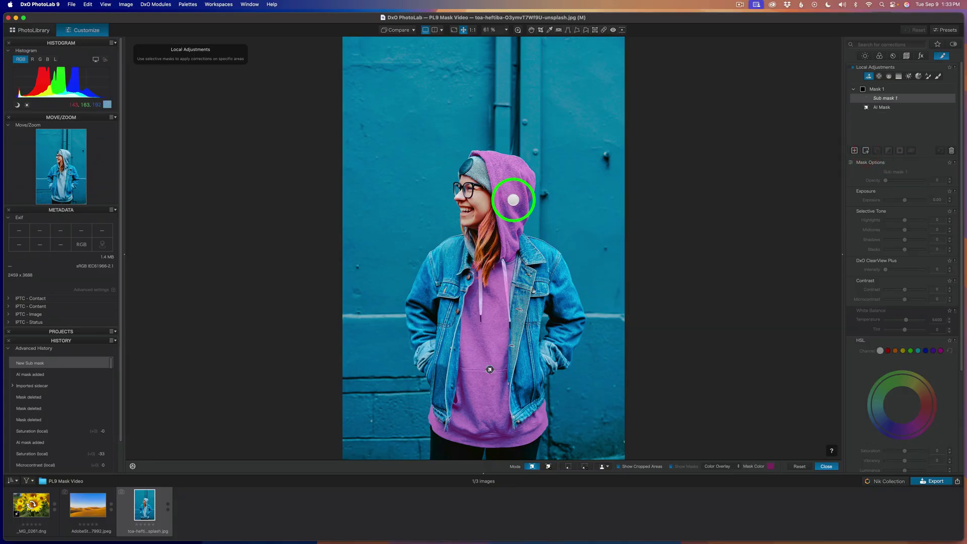
{"action": "left_click", "coordinate": [513, 199]}
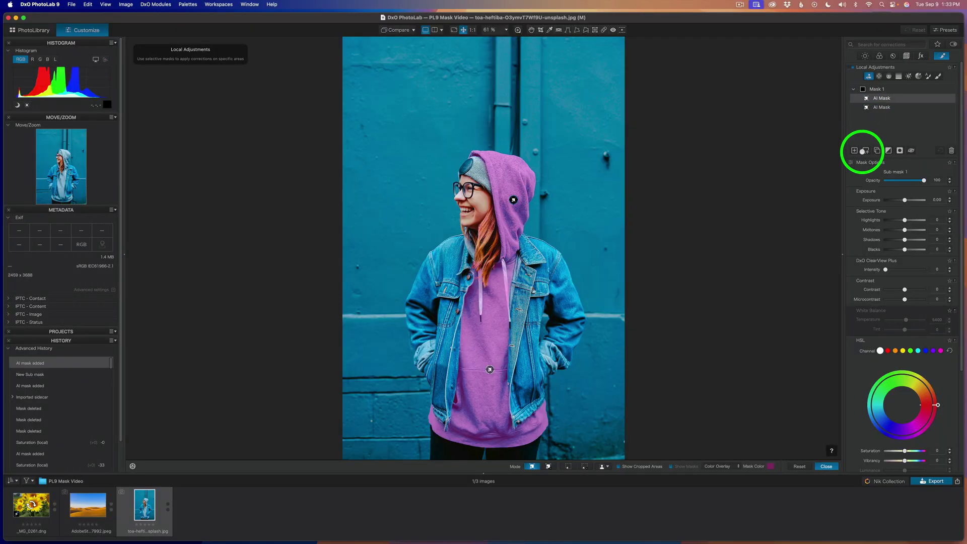
{"action": "left_click", "coordinate": [866, 151]}
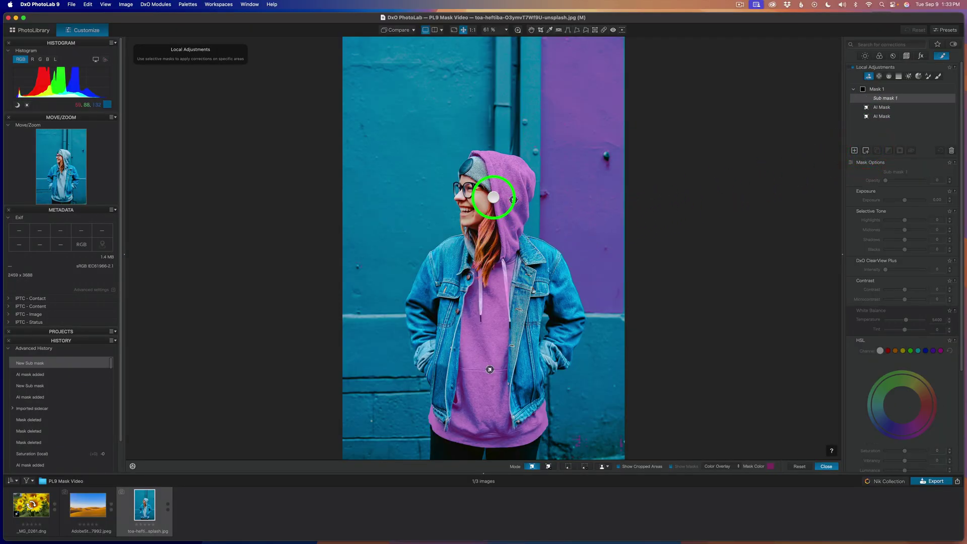
{"action": "left_click", "coordinate": [482, 177]}
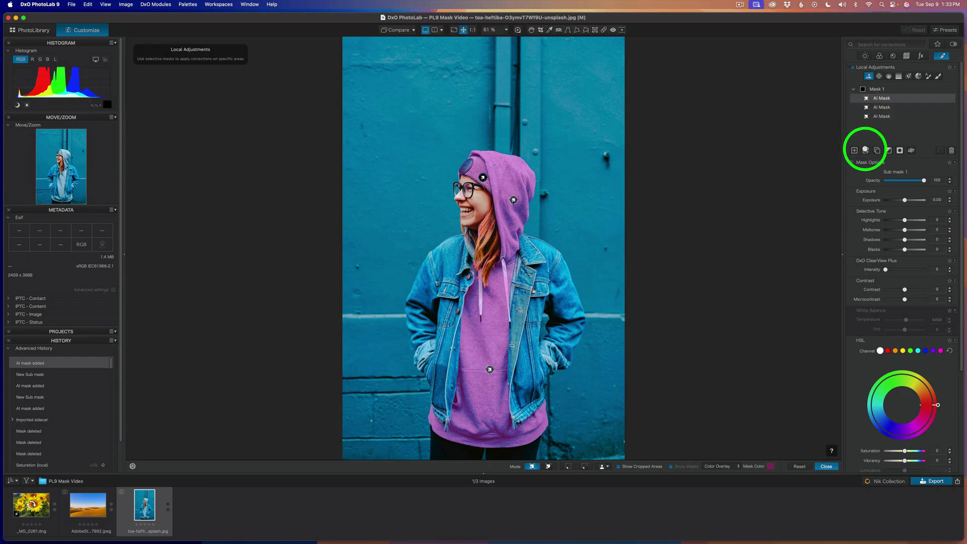
{"action": "left_click", "coordinate": [866, 150]}
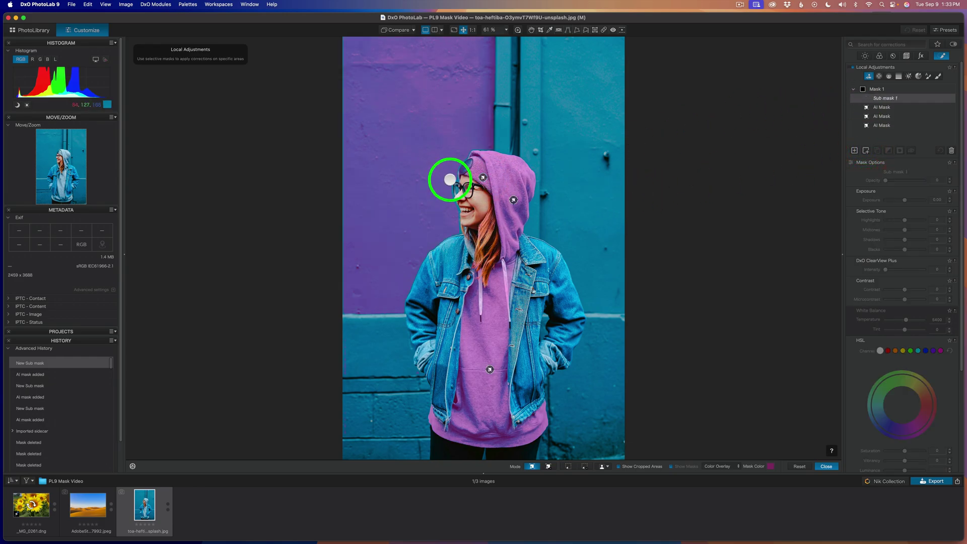
{"action": "left_click", "coordinate": [469, 167]}
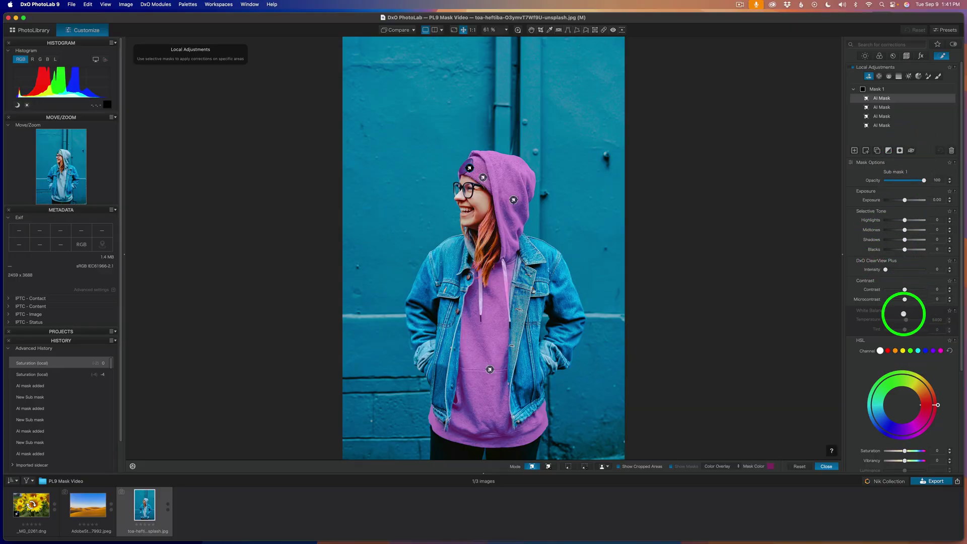
Reduce the HSL Saturation of the sweatshirt and cap mask to -75
{"action": "scroll", "coordinate": [938, 373], "scroll_direction": "down", "scroll_amount": 5}
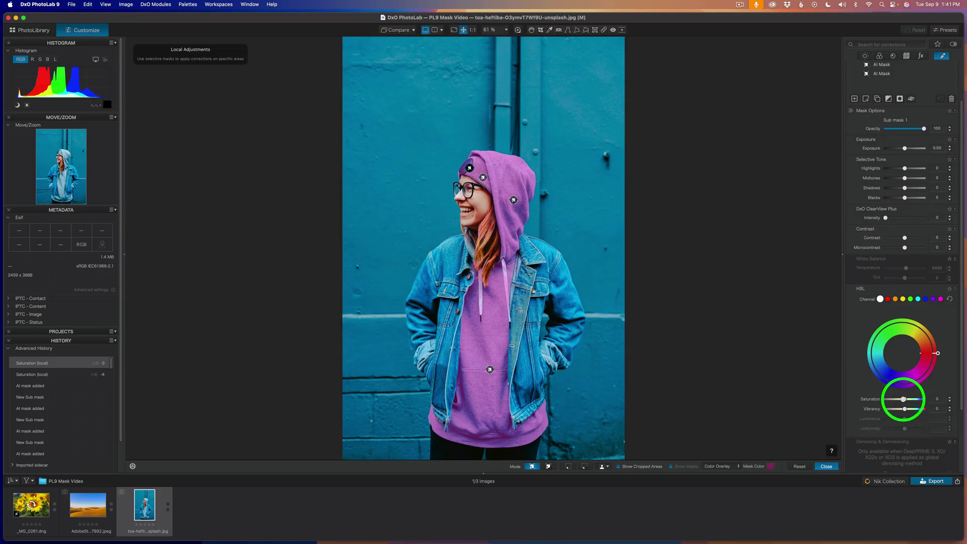
{"action": "left_click_drag", "start_coordinate": [903, 399], "coordinate": [890, 399]}
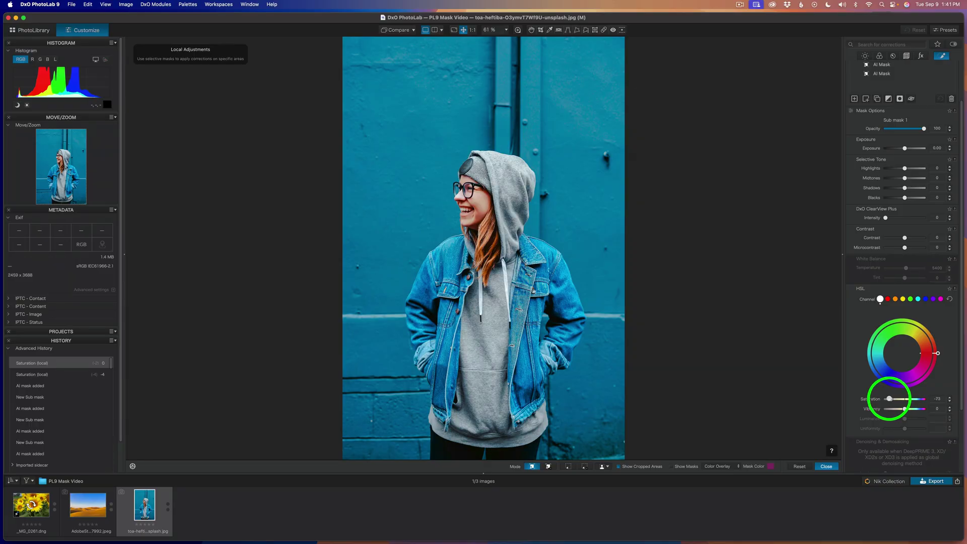
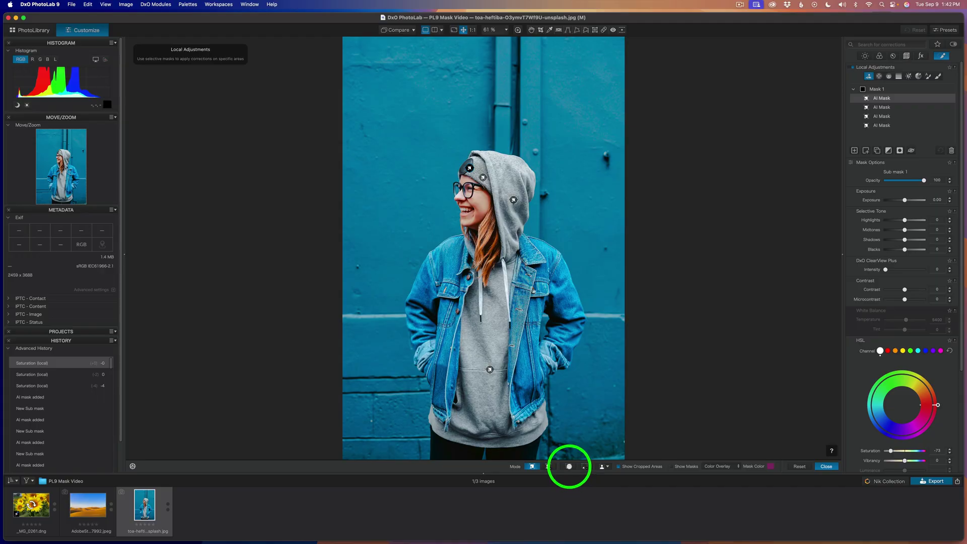
Create a new AI area-selection mask around one half of the denim jacket and add the other half as an AI sub mask
{"action": "left_click", "coordinate": [569, 467]}
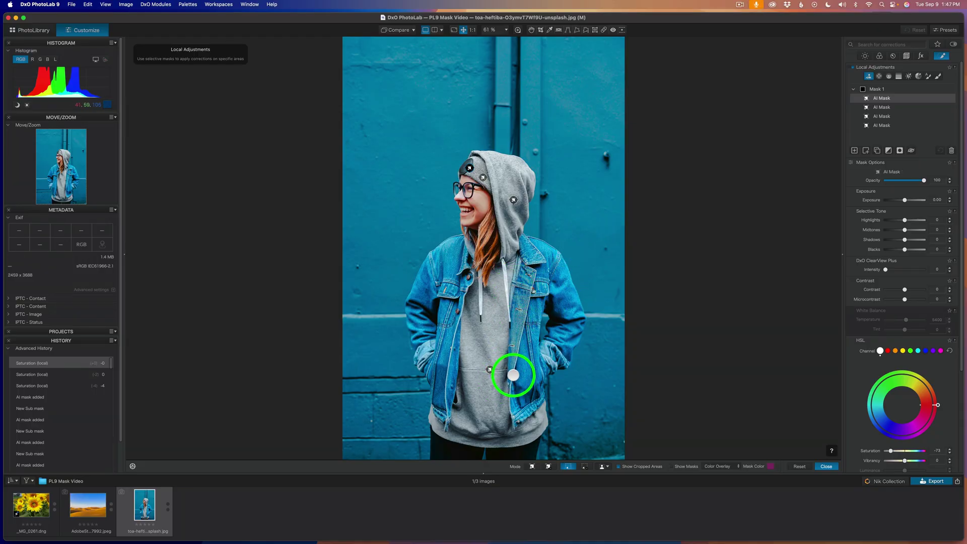
{"action": "mouse_move", "coordinate": [871, 87]}
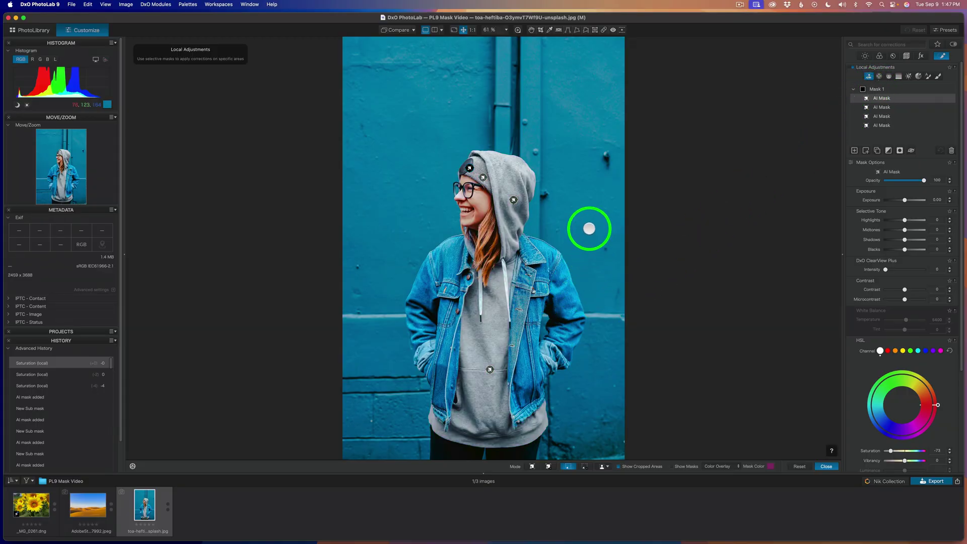
{"action": "left_click_drag", "start_coordinate": [582, 234], "coordinate": [570, 343]}
{"action": "left_click_drag", "start_coordinate": [535, 378], "coordinate": [492, 434]}
{"action": "left_click", "coordinate": [878, 97]}
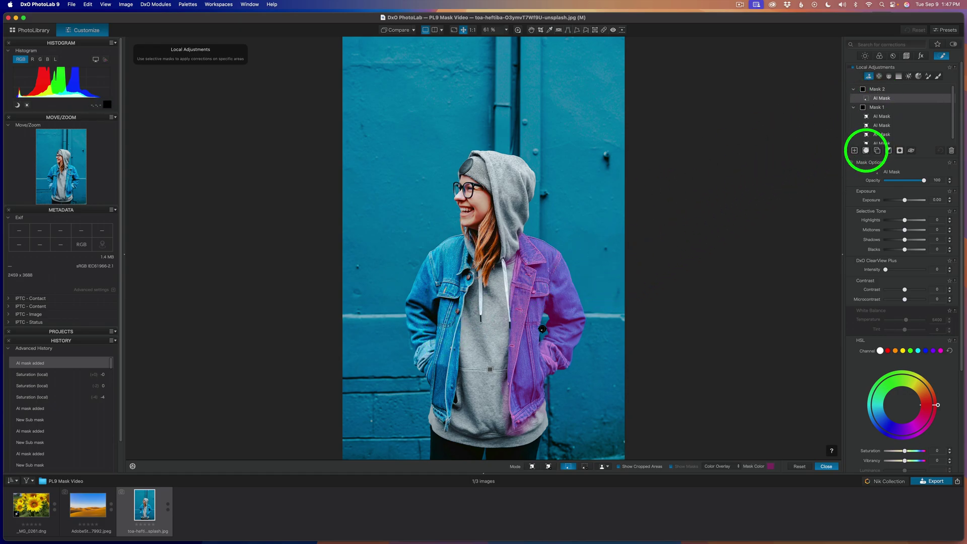
{"action": "left_click", "coordinate": [866, 150]}
{"action": "left_click_drag", "start_coordinate": [372, 227], "coordinate": [485, 432]}
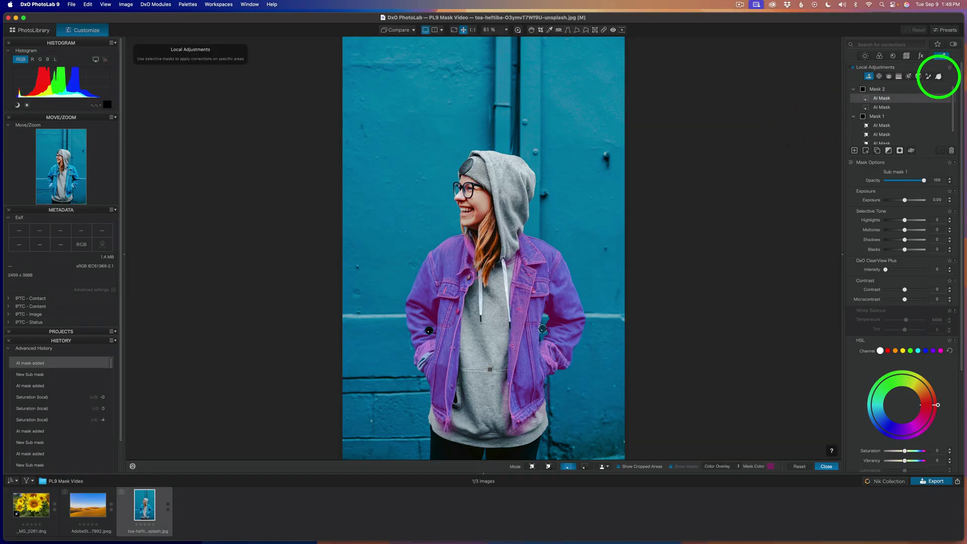
Add a Brush sub mask with 28 % Feather to the jacket mask and erase the spill around the jacket's collar and lower edges
{"action": "left_click", "coordinate": [938, 76]}
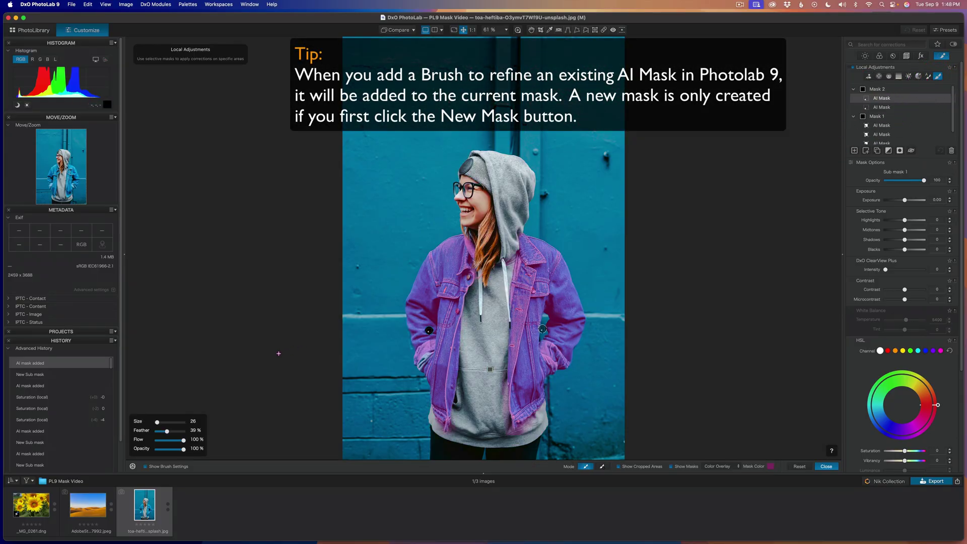
{"action": "left_click_drag", "start_coordinate": [158, 422], "coordinate": [159, 422]}
{"action": "left_click", "coordinate": [157, 421]}
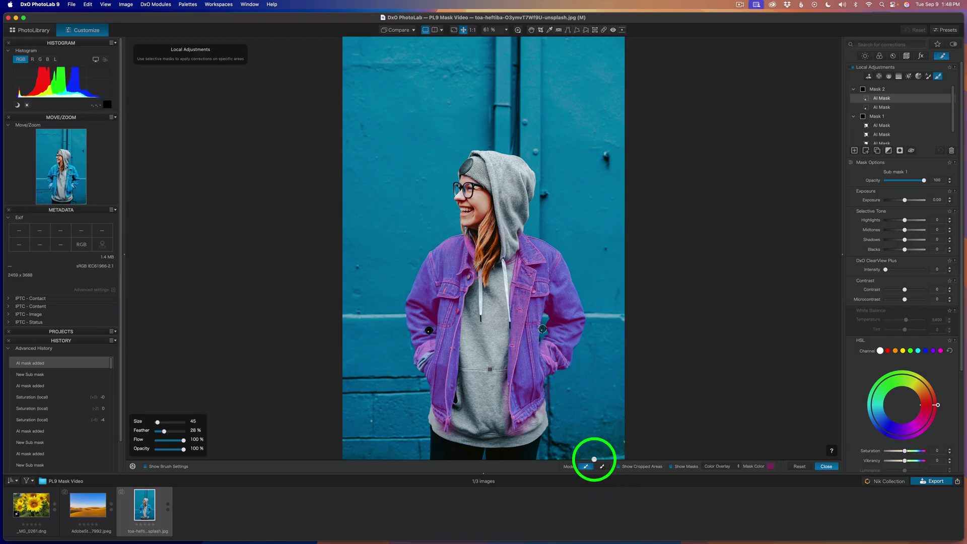
{"action": "key", "text": "b"}
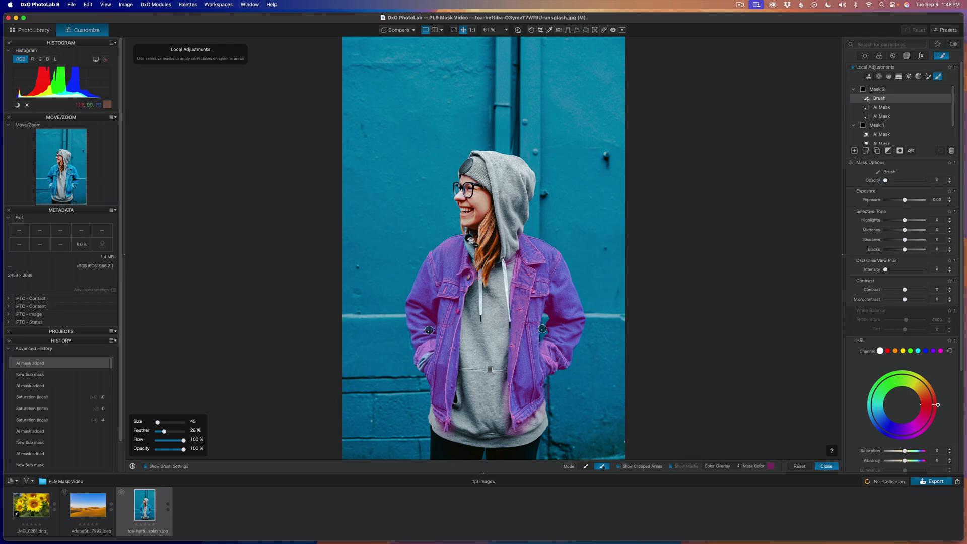
{"action": "left_click_drag", "start_coordinate": [546, 444], "coordinate": [530, 433]}
{"action": "left_click_drag", "start_coordinate": [491, 371], "coordinate": [496, 388]}
{"action": "mouse_move", "coordinate": [502, 402]}
{"action": "left_mouse_down"}
{"action": "mouse_move", "coordinate": [438, 449]}
{"action": "mouse_move", "coordinate": [446, 437]}
{"action": "mouse_move", "coordinate": [436, 421]}
{"action": "left_mouse_up"}
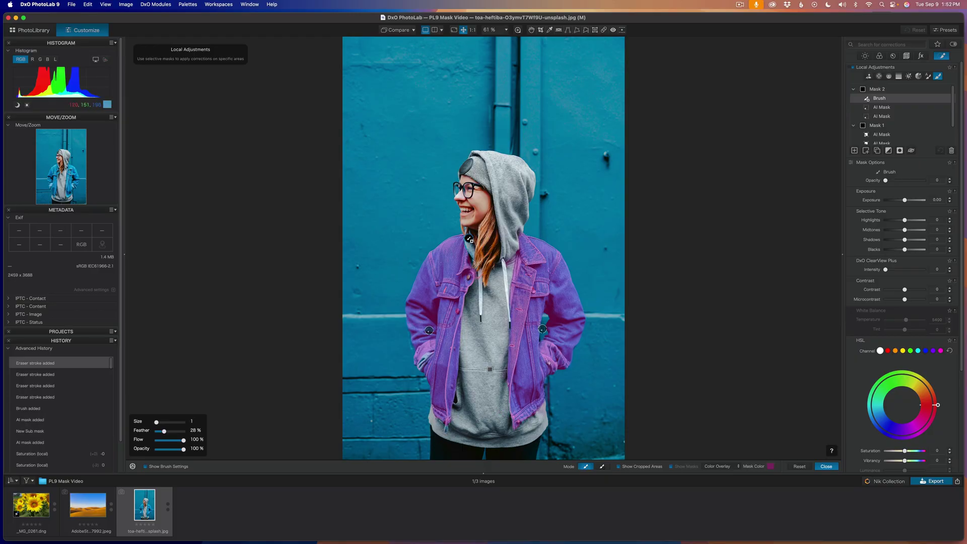
{"action": "key", "text": "alt"}
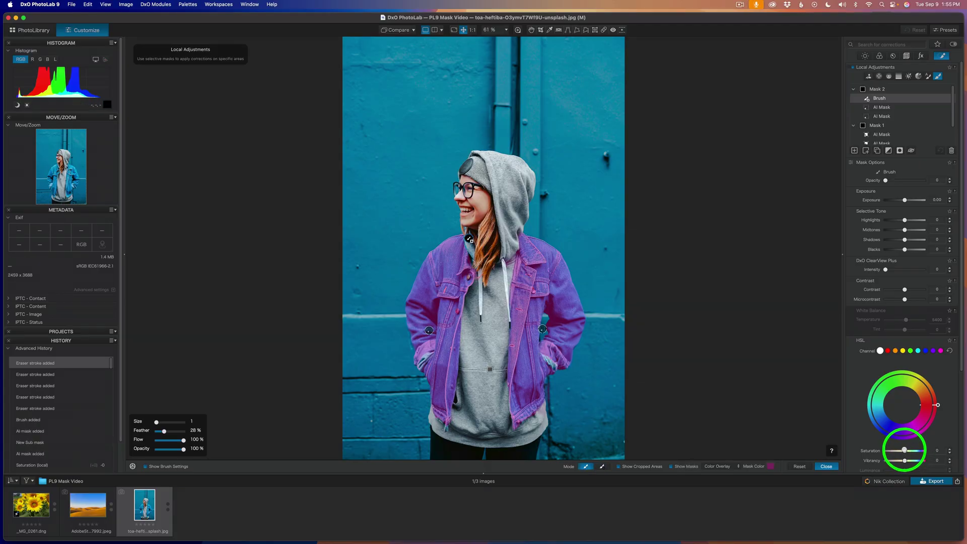
Hide the mask overlay, then set the jacket mask's Saturation to -39 and its Microcontrast to about 55
{"action": "key", "text": "m"}
{"action": "left_click_drag", "start_coordinate": [905, 451], "coordinate": [898, 449]}
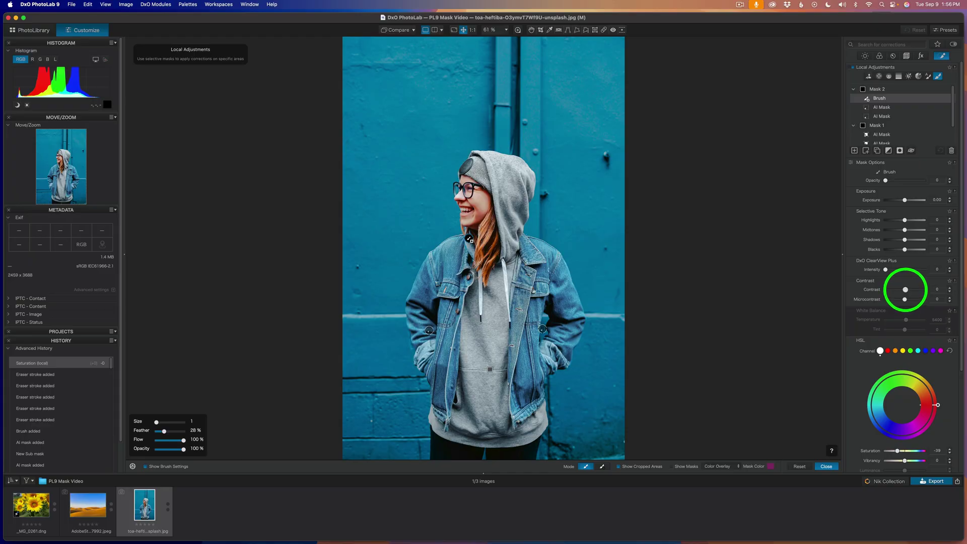
{"action": "left_click_drag", "start_coordinate": [905, 299], "coordinate": [915, 299]}
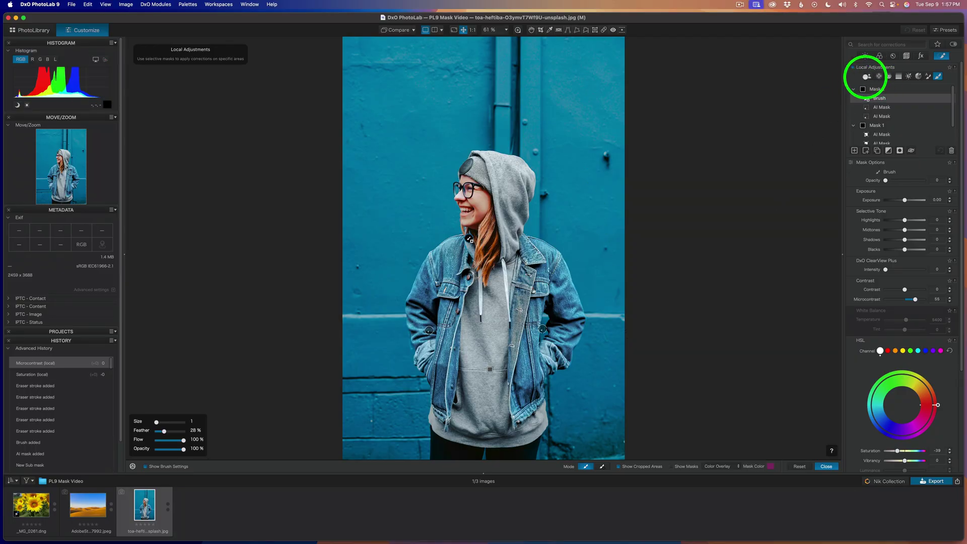
Add a predefined AI Background mask for the blue wall and reduce its Saturation to -36
{"action": "left_click", "coordinate": [868, 76]}
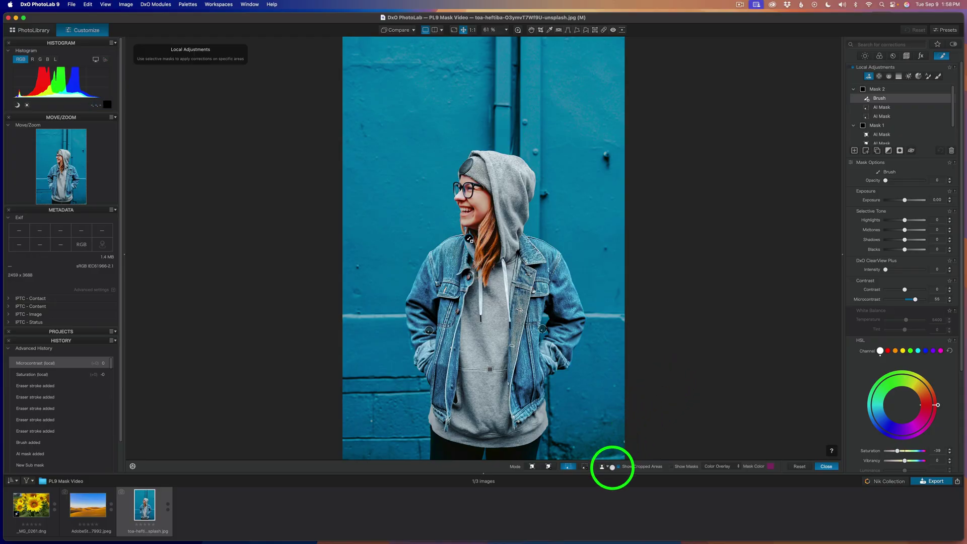
{"action": "left_click", "coordinate": [607, 466]}
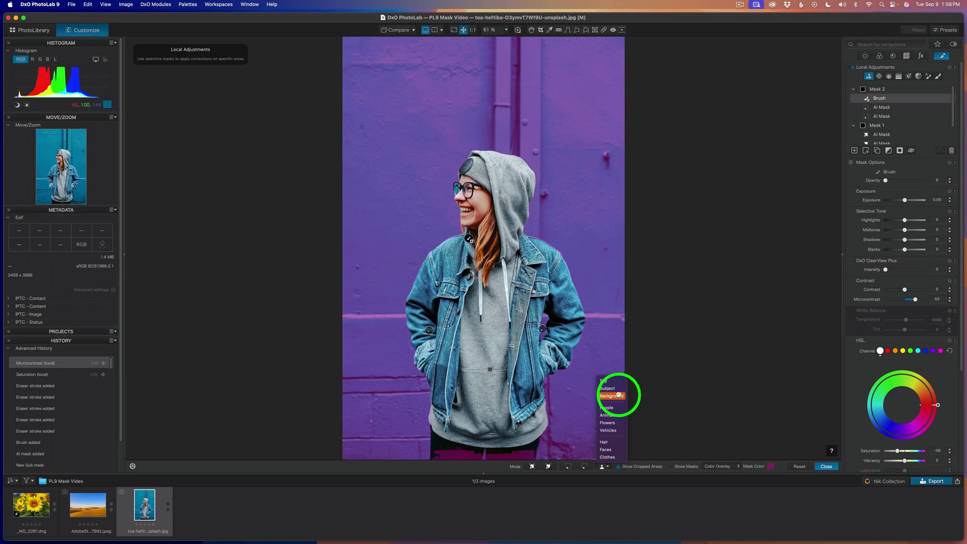
{"action": "left_click", "coordinate": [619, 395]}
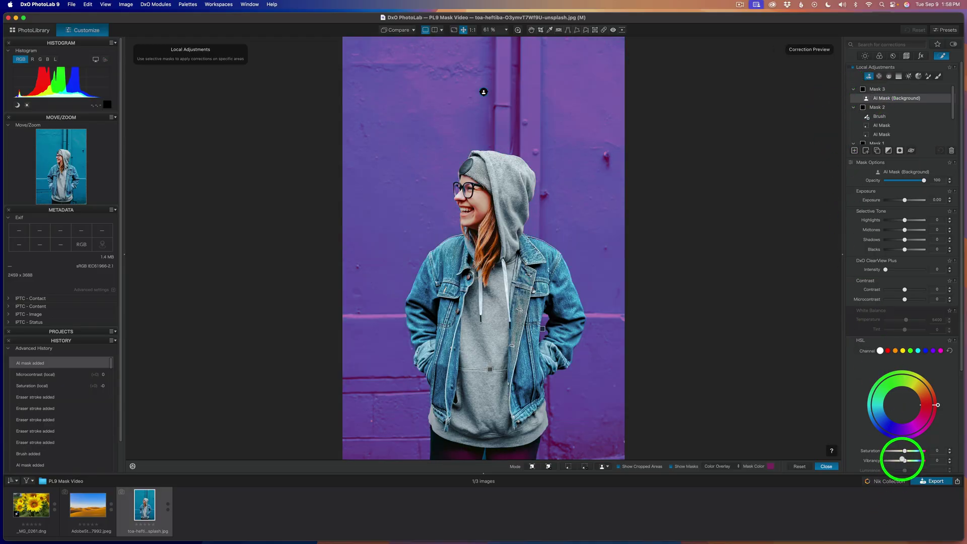
{"action": "left_click_drag", "start_coordinate": [905, 450], "coordinate": [896, 450]}
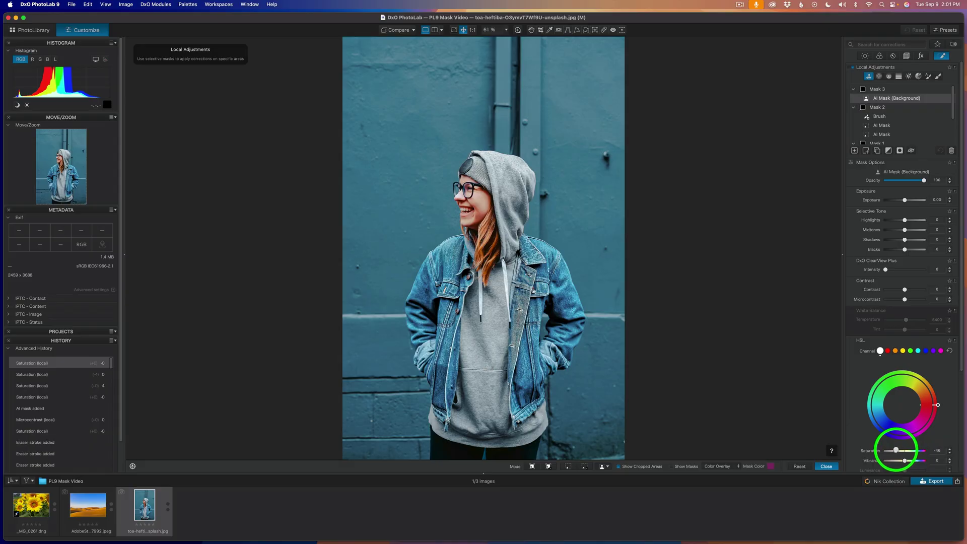
{"action": "left_click_drag", "start_coordinate": [897, 450], "coordinate": [899, 450]}
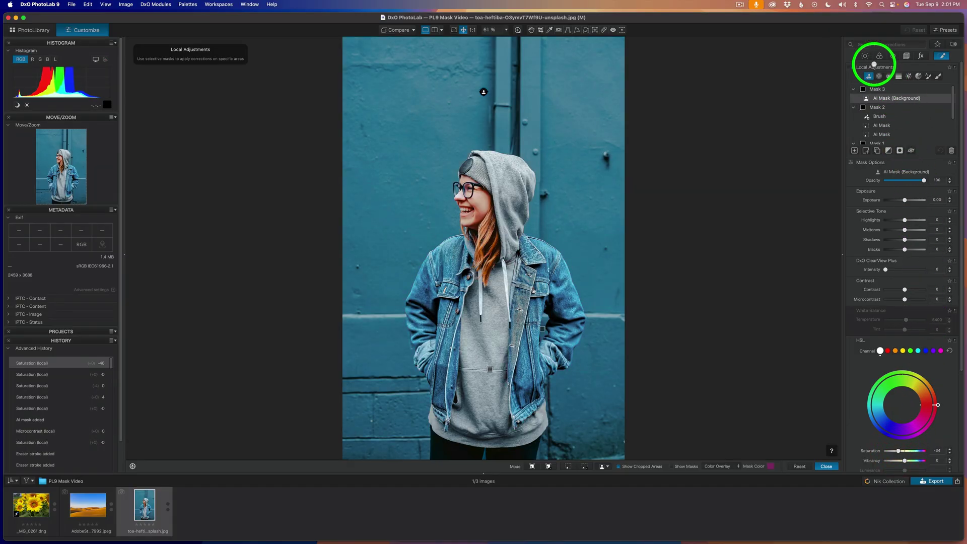
Turn all local adjustments off and on again to compare the portrait before and after
{"action": "left_click", "coordinate": [853, 67]}
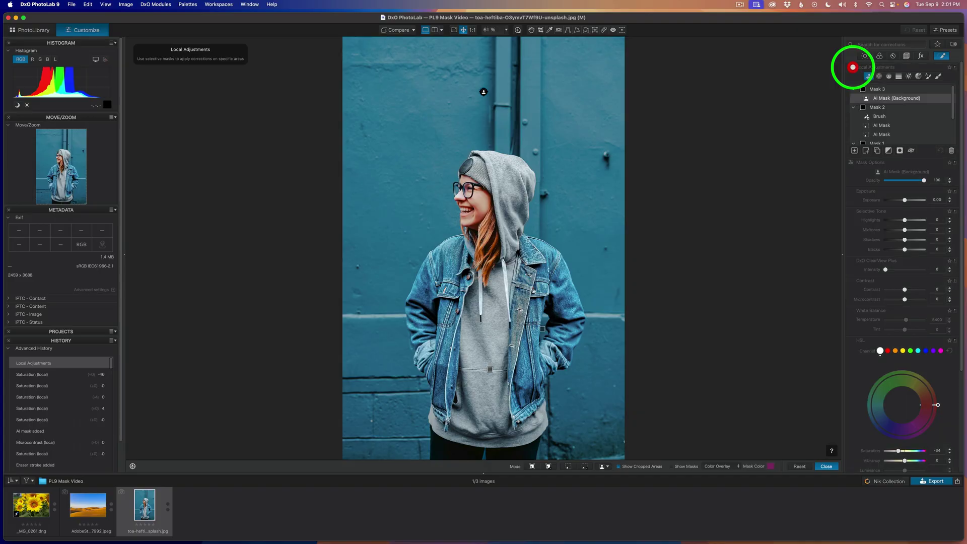
{"action": "left_click", "coordinate": [854, 67]}
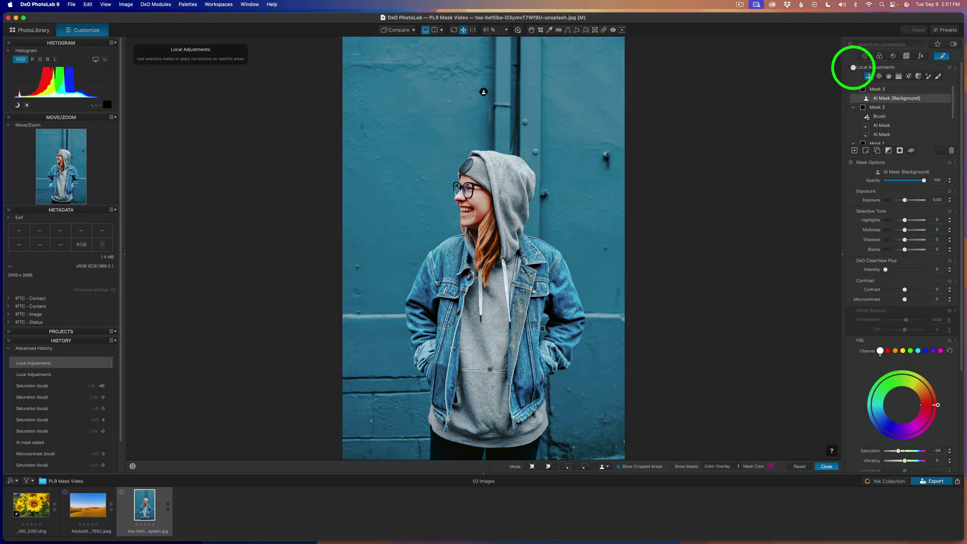